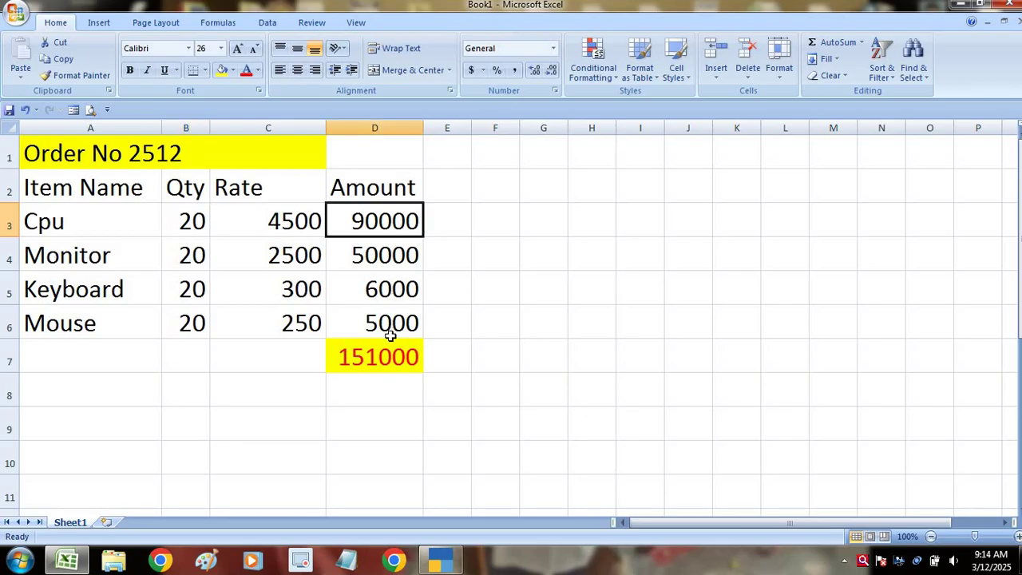
- Switch to TallyPrime and open the creation form for a new unit of measure
left_click(395, 357)
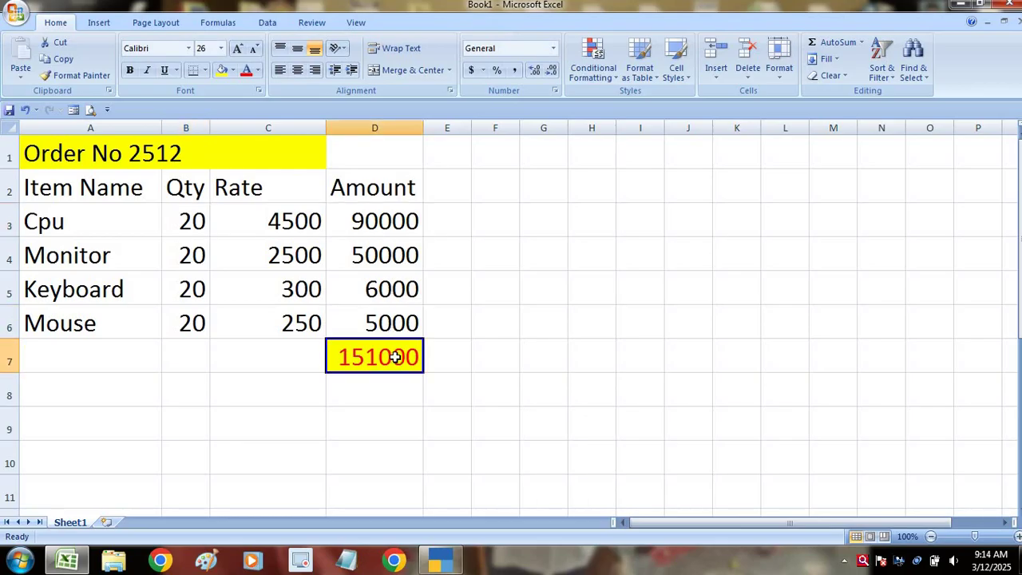
left_click(445, 562)
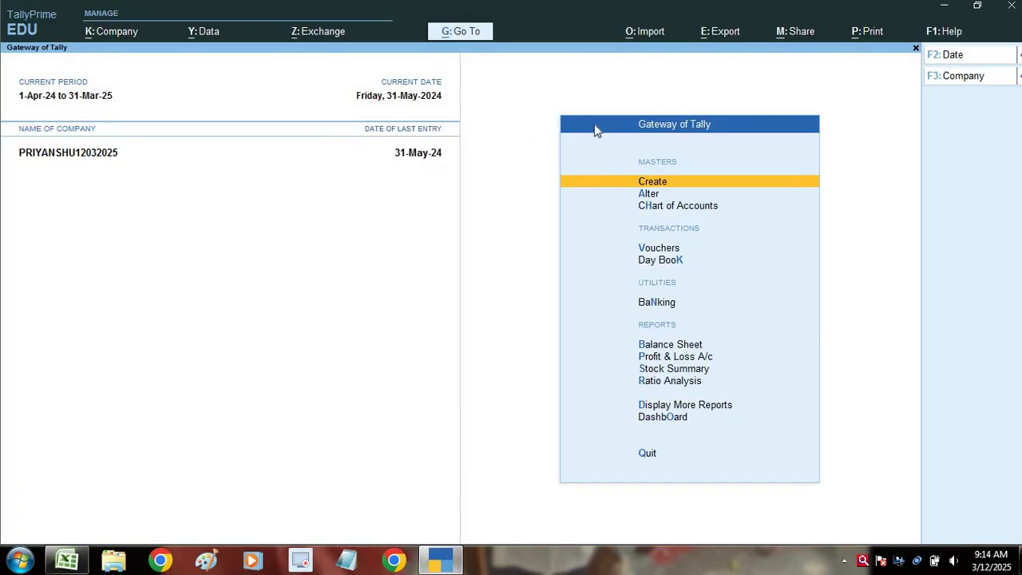
key("Return")
key("Down")
key("Down")
key("Down")
key("Down")
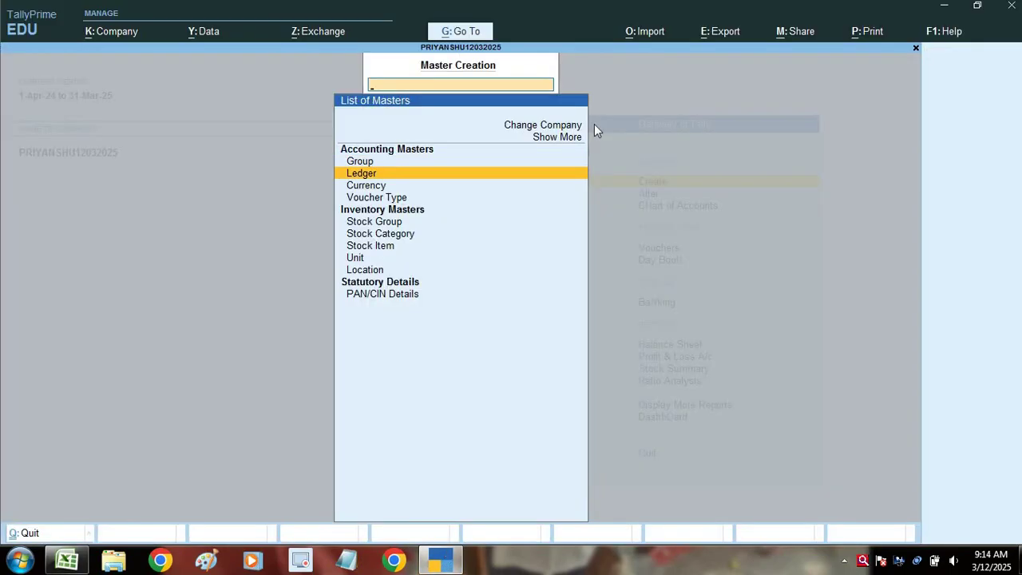
key("Down")
key("Down")
key("Down")
key("Down")
key("Down")
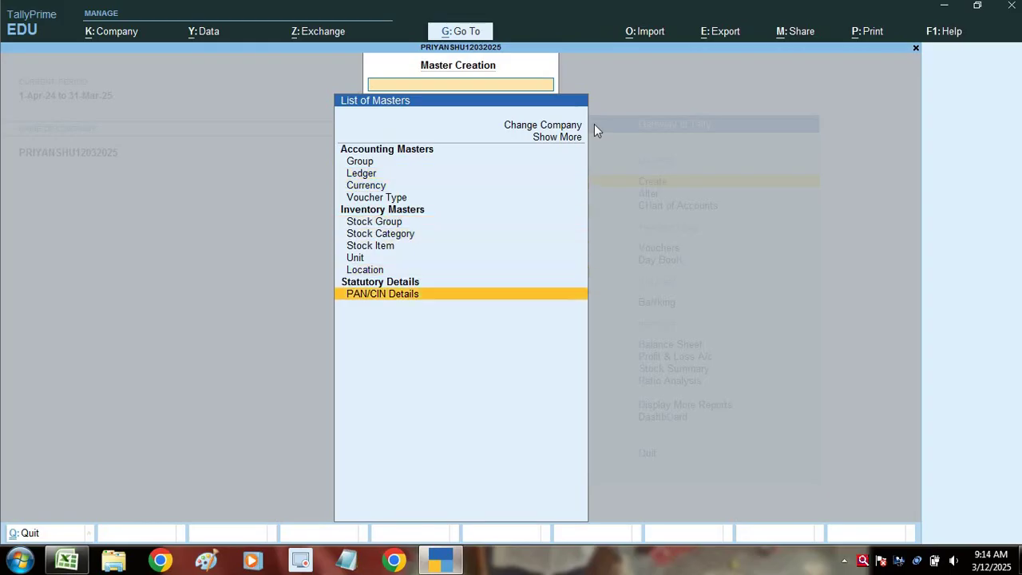
key("Up")
key("Up")
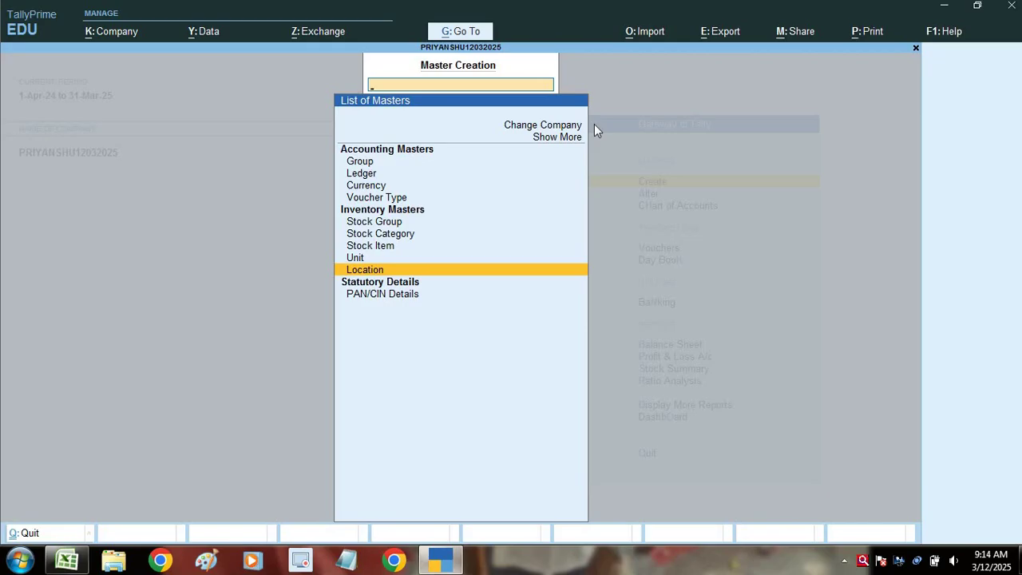
key("Up")
key("Return")
- Create a simple unit with symbol pc and formal name Piece, and return to the list of masters
type("pc")
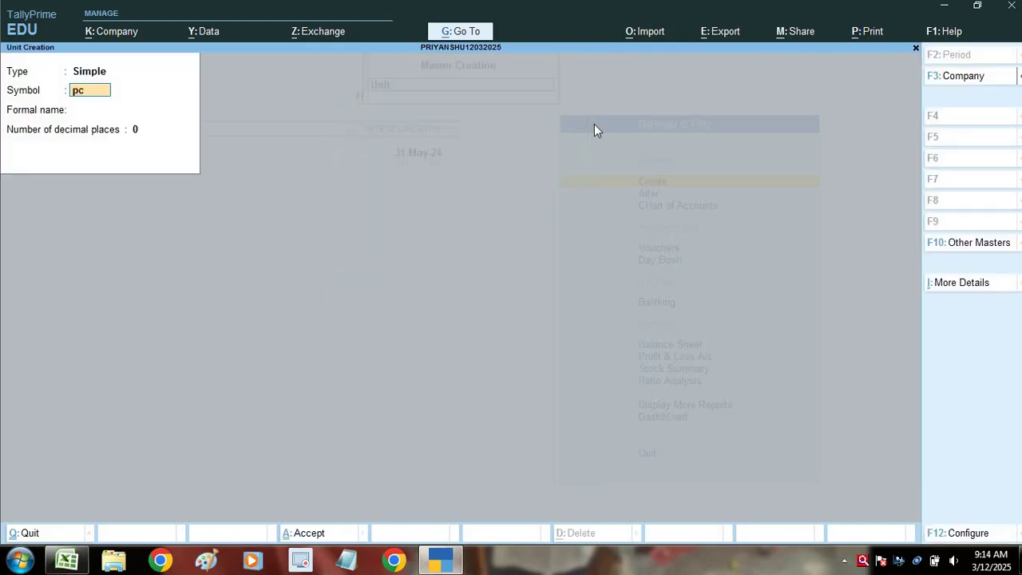
key("Return")
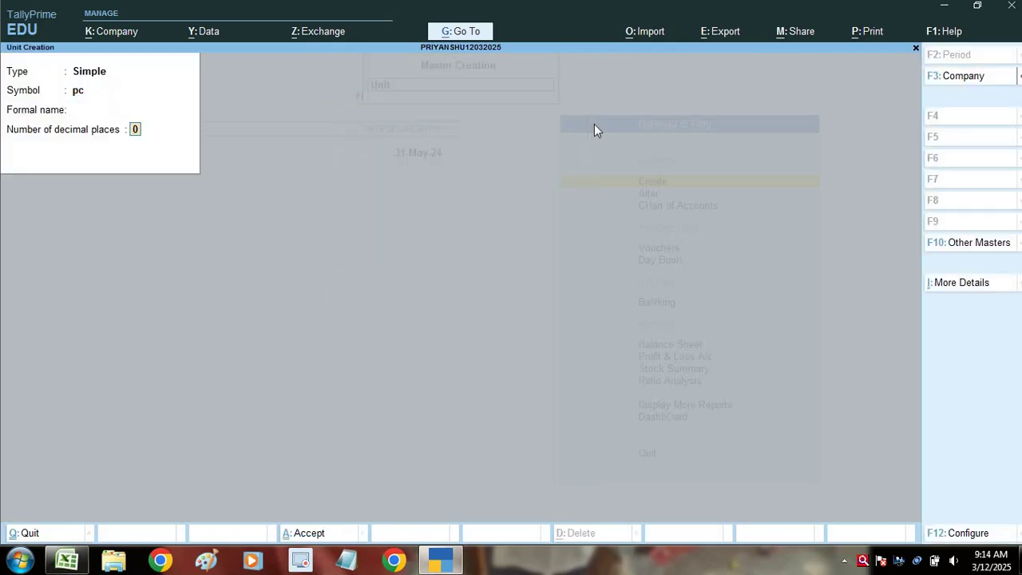
key("Up")
type("Piece")
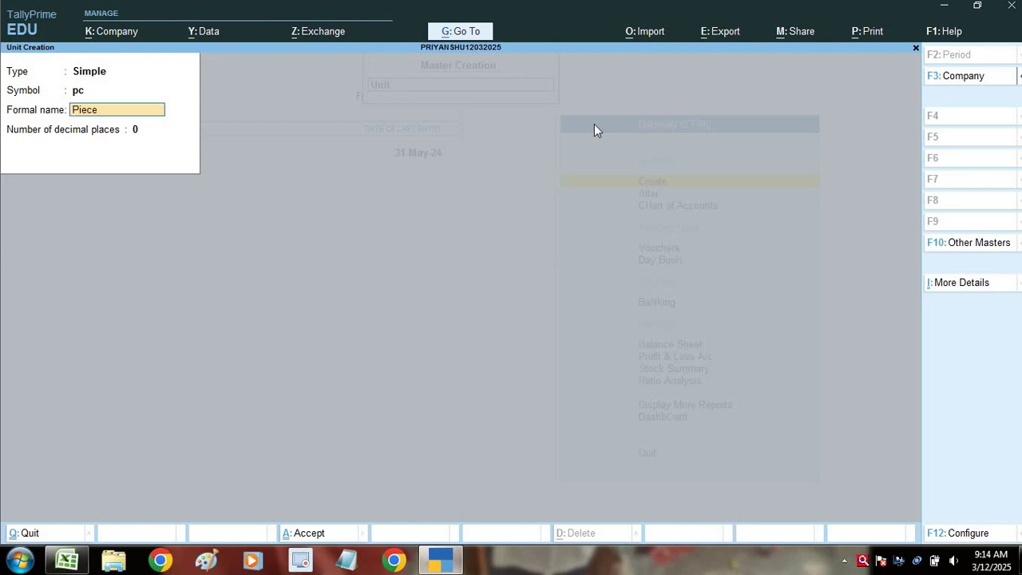
key("Return")
key("Return")
key("Return")
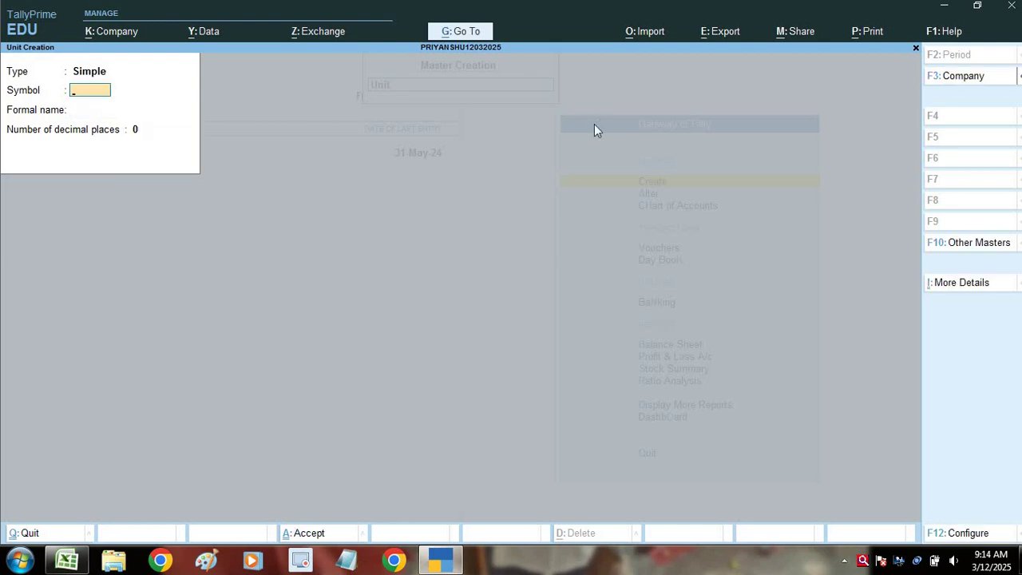
key("Escape")
key("Return")
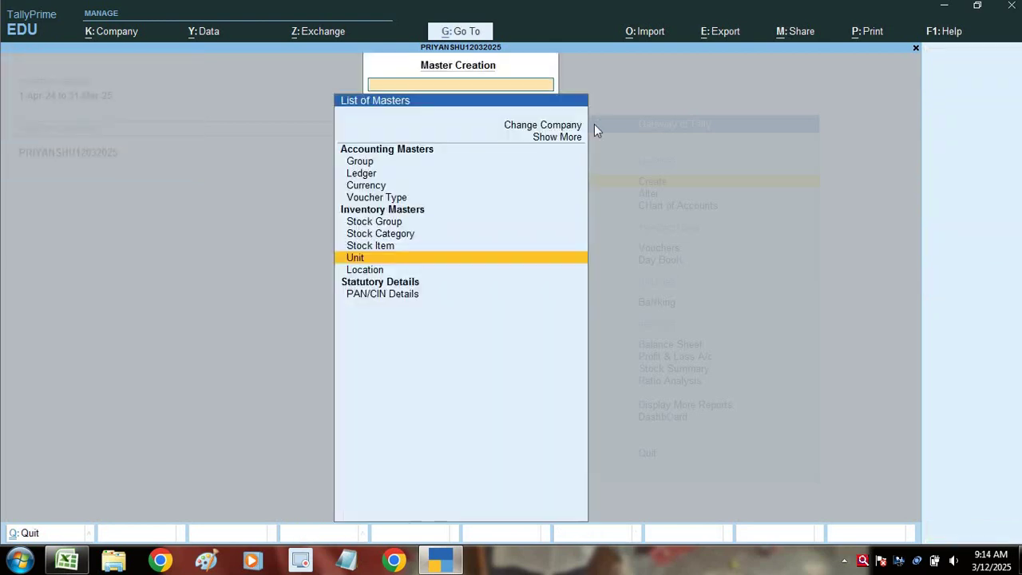
- Create a stock item named Cpu with pc as its unit
key("Up")
key("Return")
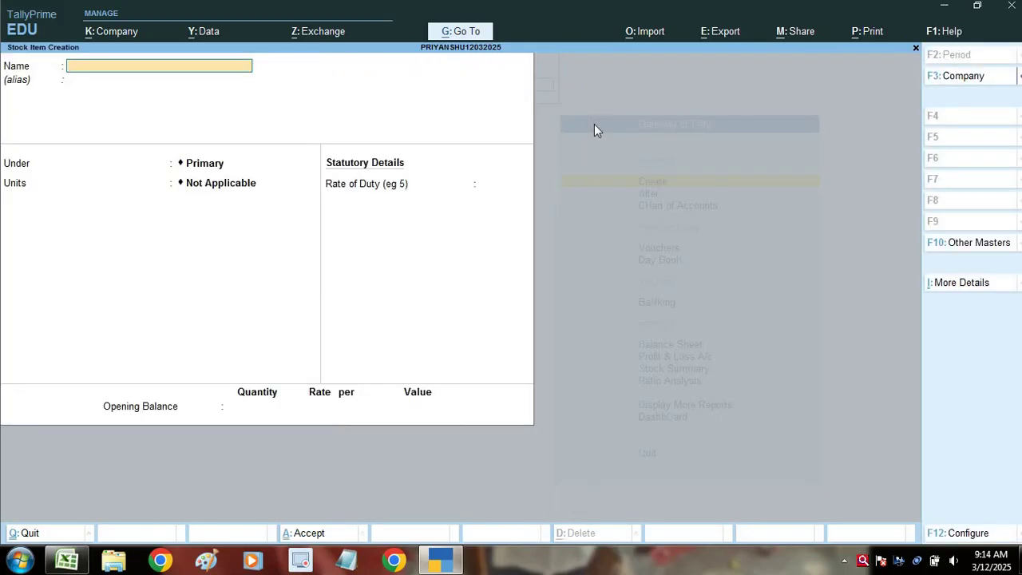
type("Cpt")
type("u")
key("Return")
key("Return")
key("Down")
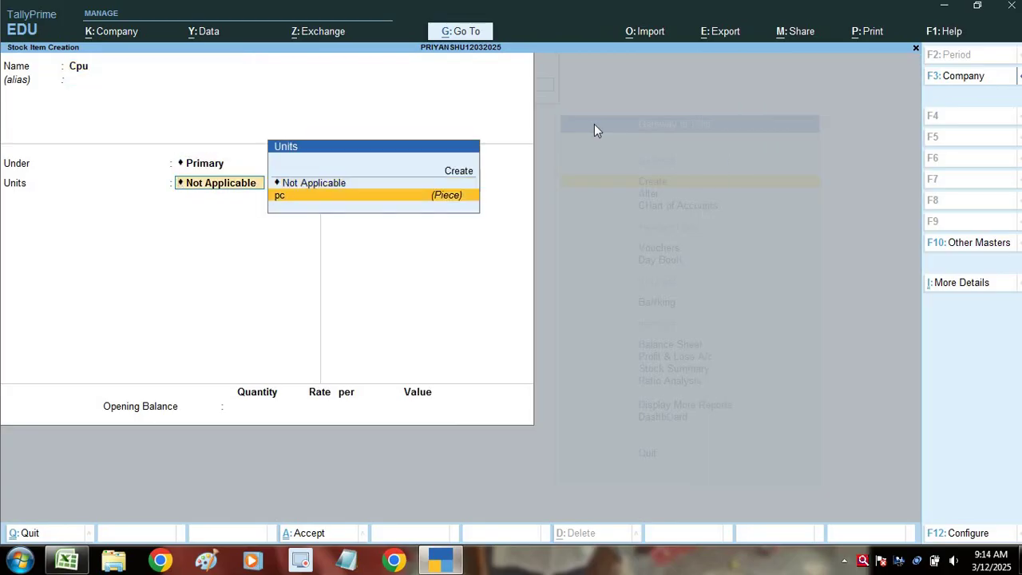
key("Return")
key("Return")
key("ctrl")
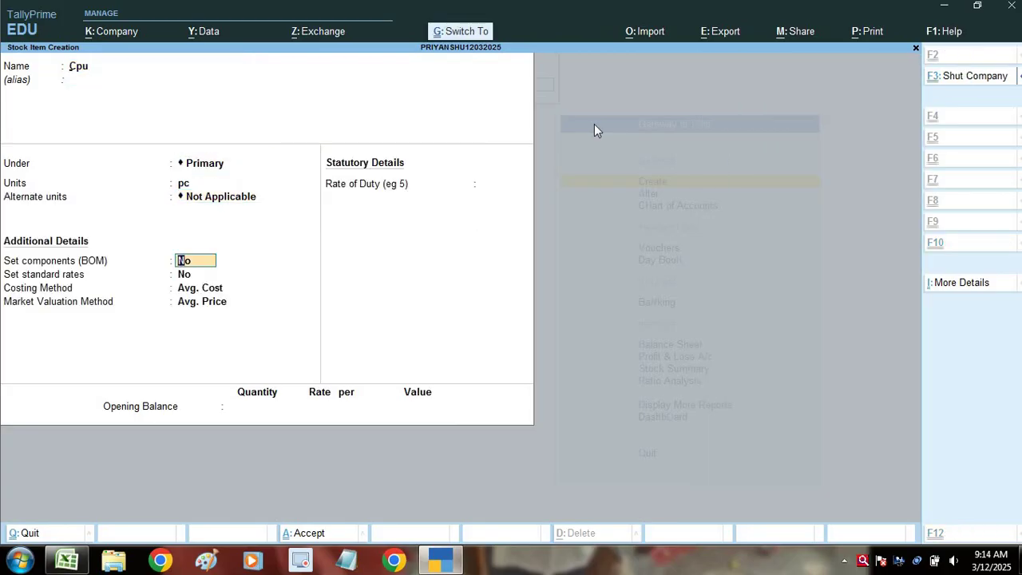
key("ctrl+a")
- Create a stock item named Monitor with pc as its unit
type("Mo")
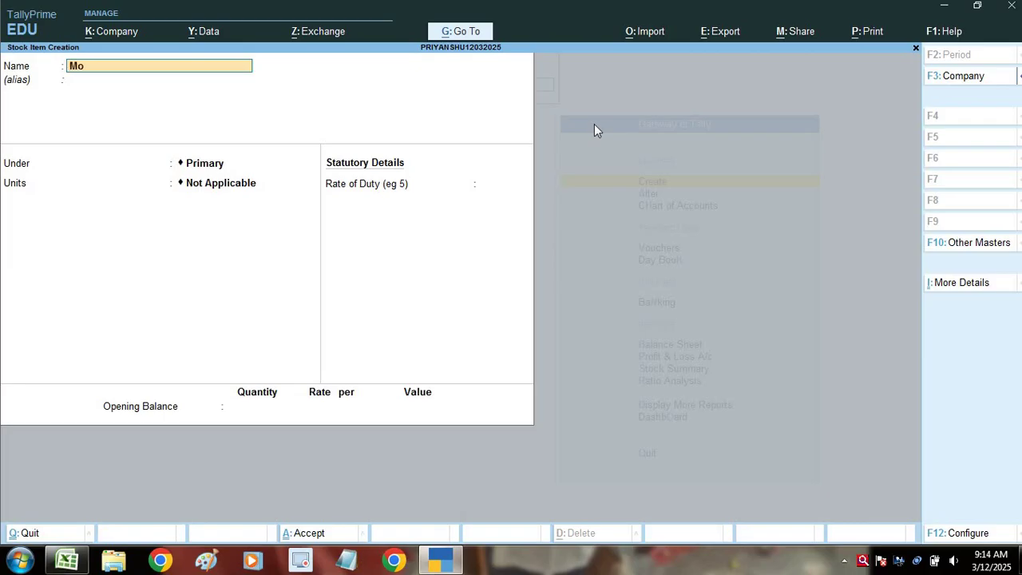
type("nitor")
key("Return")
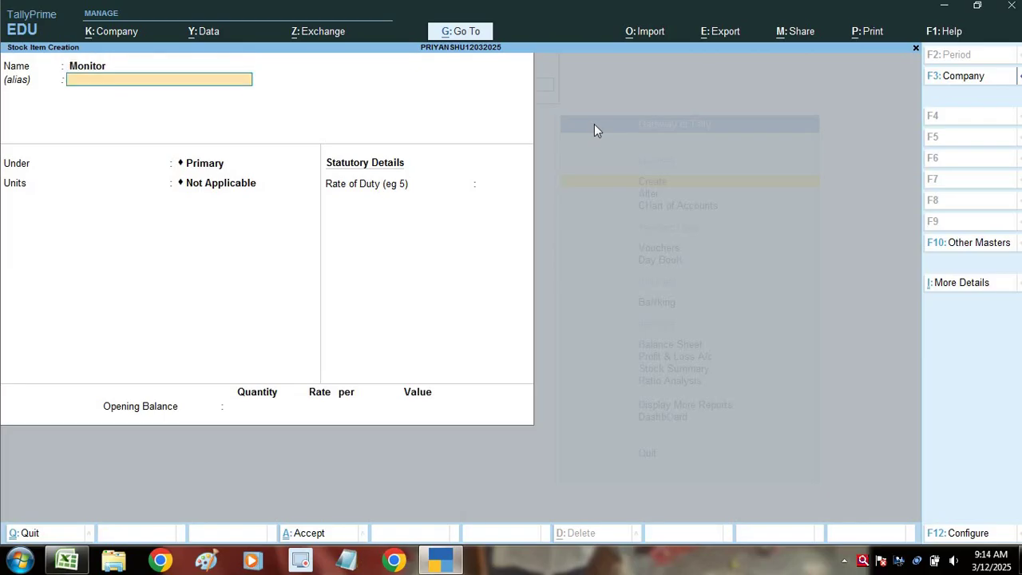
key("Return")
key("Return")
key("Return")
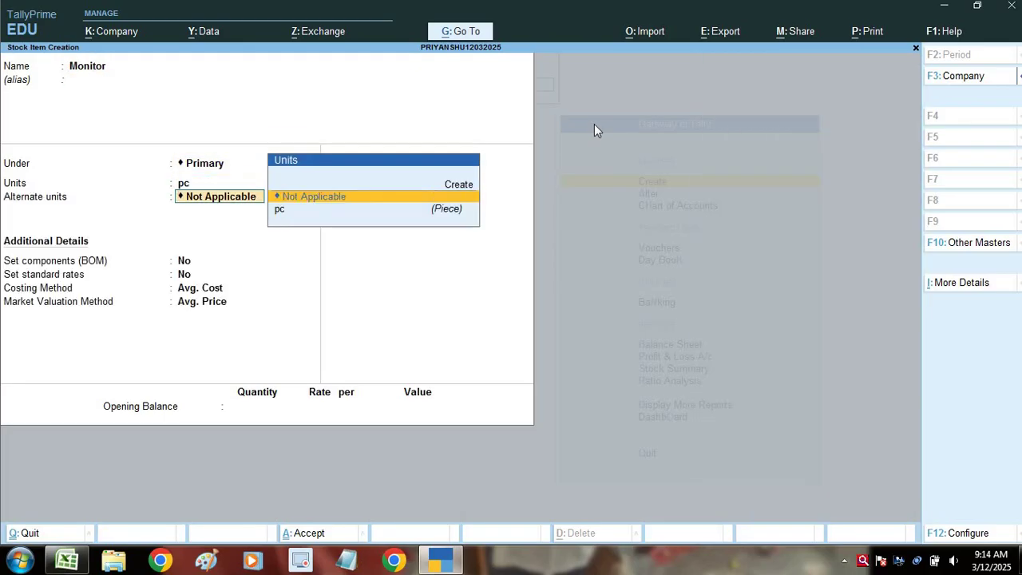
key("ctrl+a")
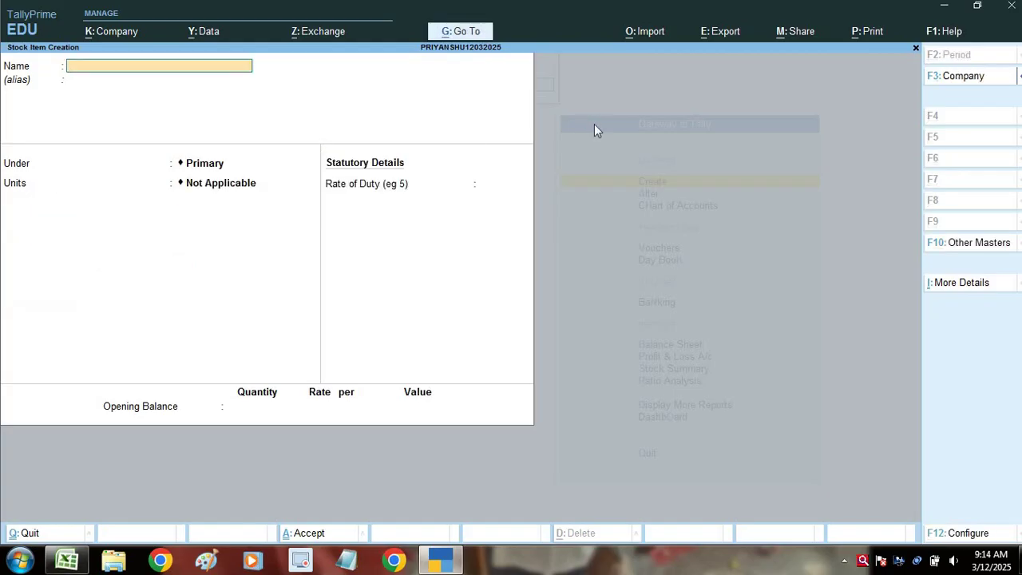
- Create a stock item named Keyboard with pc as its unit
type("Keyboard")
key("Return")
key("Return")
key("Return")
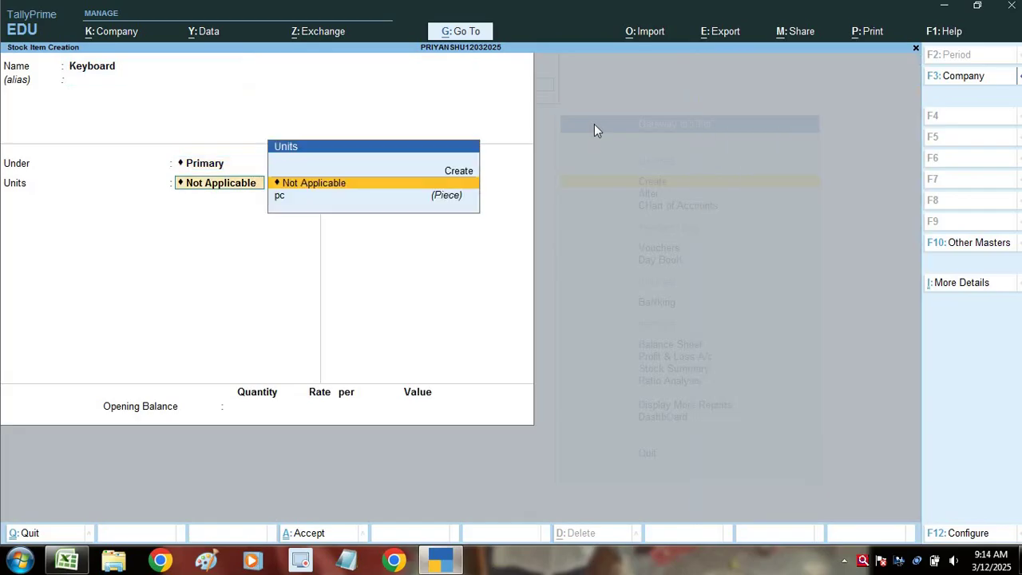
key("Down")
key("Return")
key("Return")
key("ctrl+a")
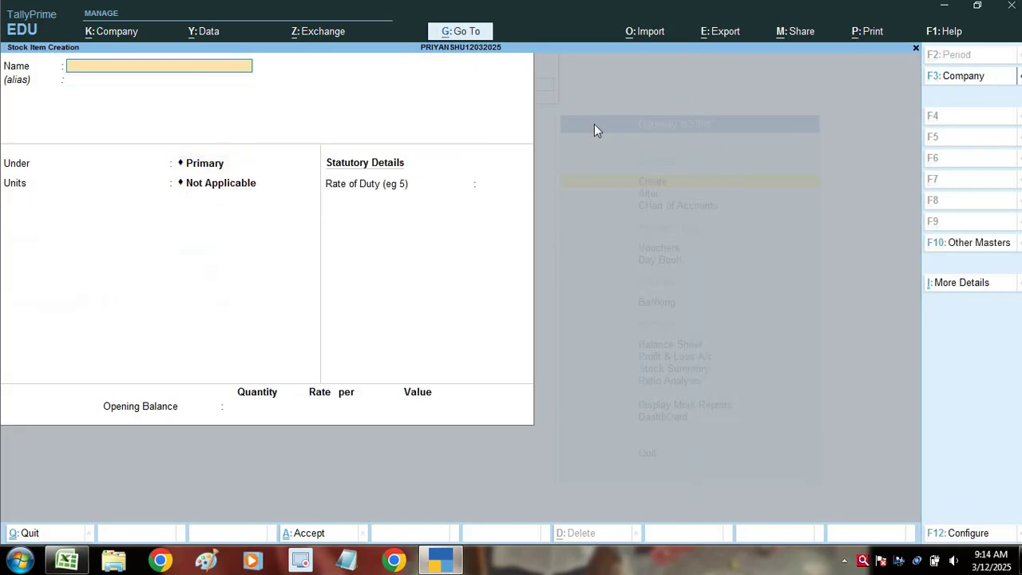
- Create a stock item named Mouse with pc as its unit, and return to the Gateway of Tally
type("Mouse")
key("Return")
key("Return")
key("Return")
key("Down")
key("Return")
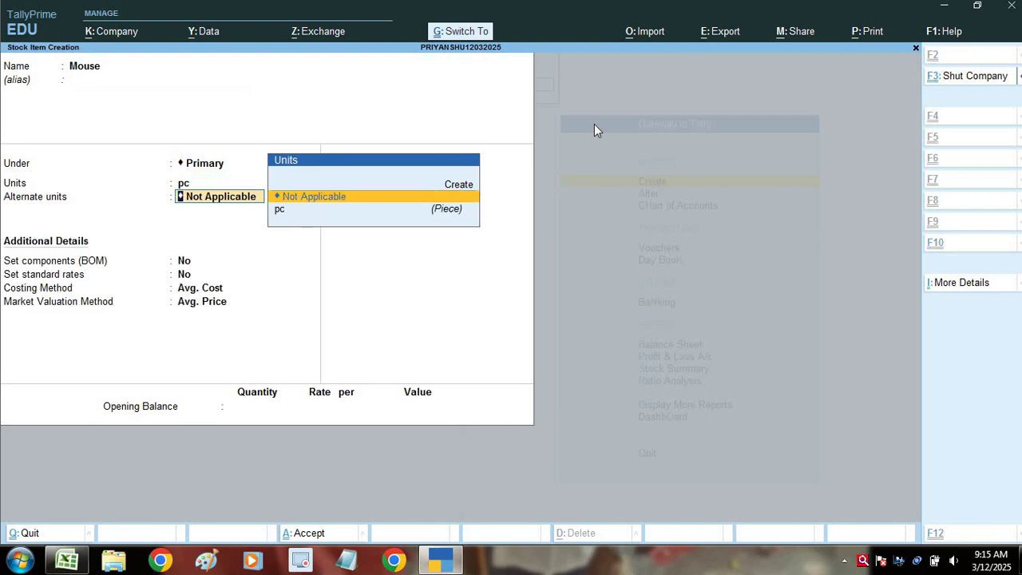
key("ctrl+a")
key("Escape")
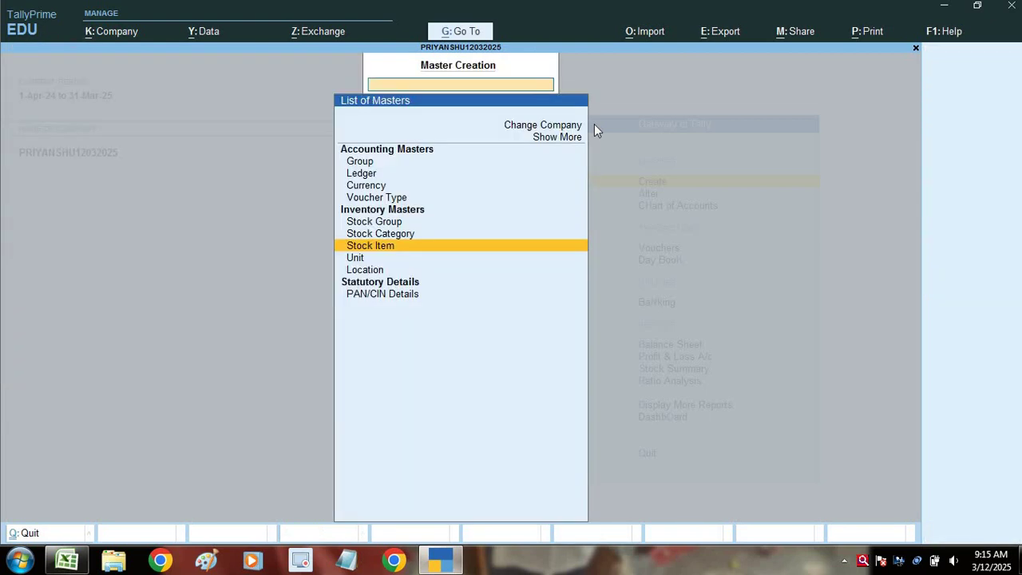
key("Escape")
key("Escape")
key("Escape")
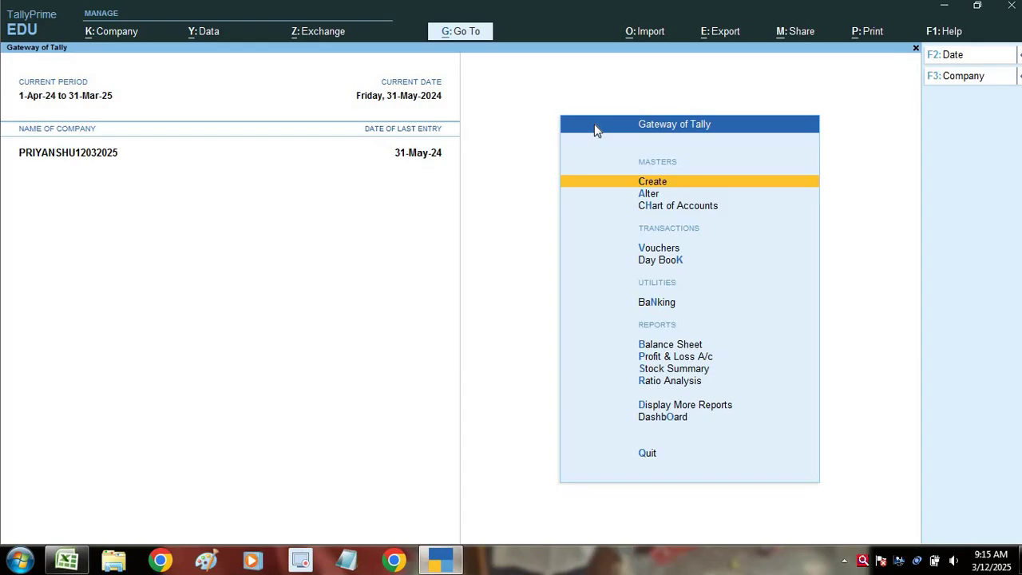
- Start a voucher of the inactive Sales Order type and activate that voucher type
key("Down")
key("Down")
key("Down")
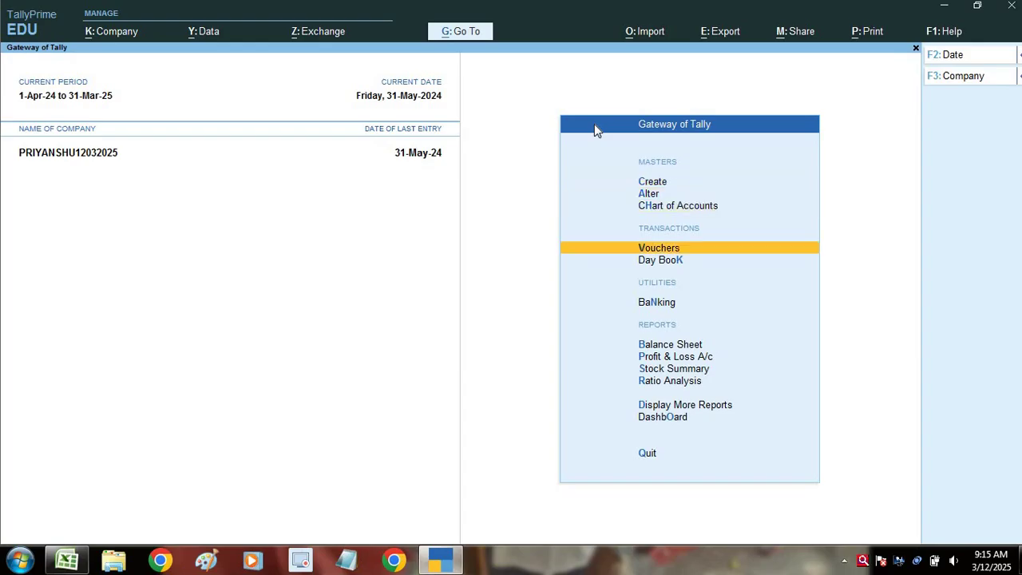
key("Return")
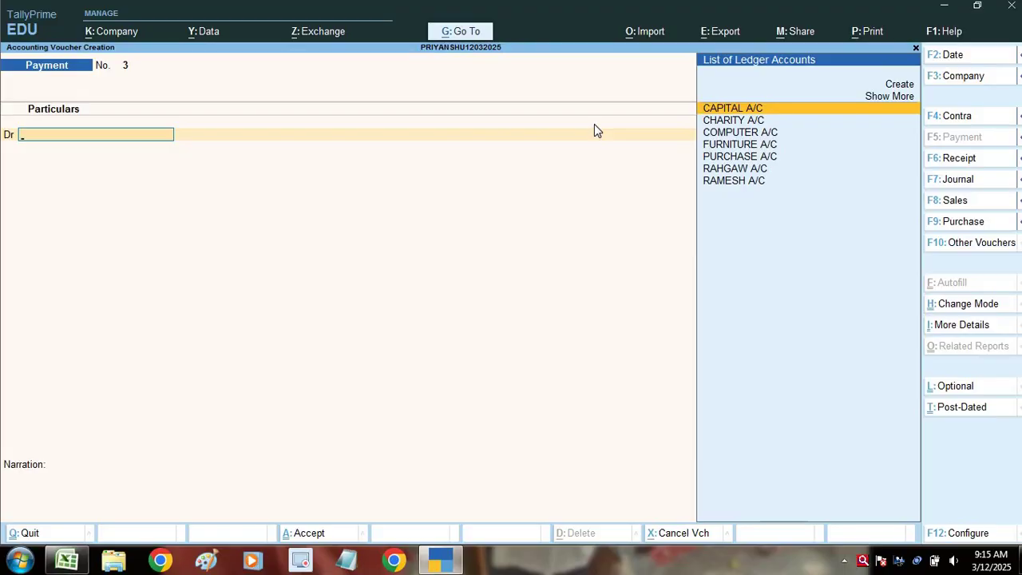
left_click(981, 242)
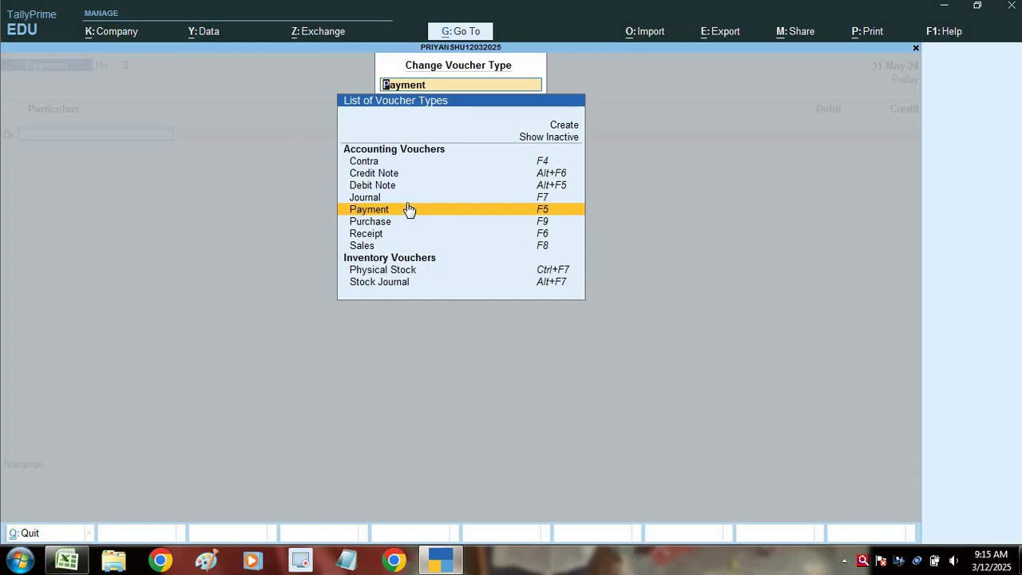
left_click(563, 137)
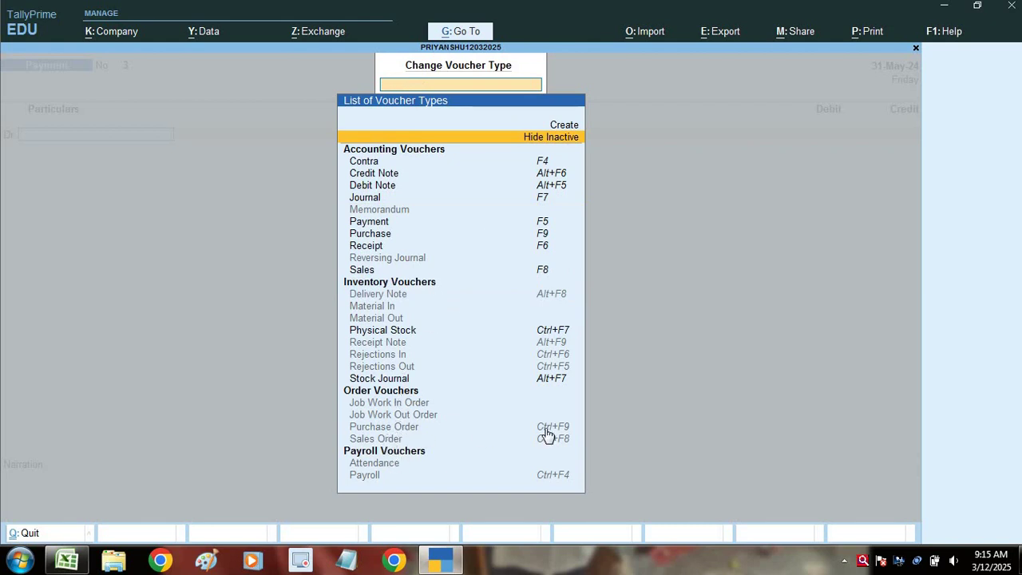
left_click(379, 440)
left_click(378, 439)
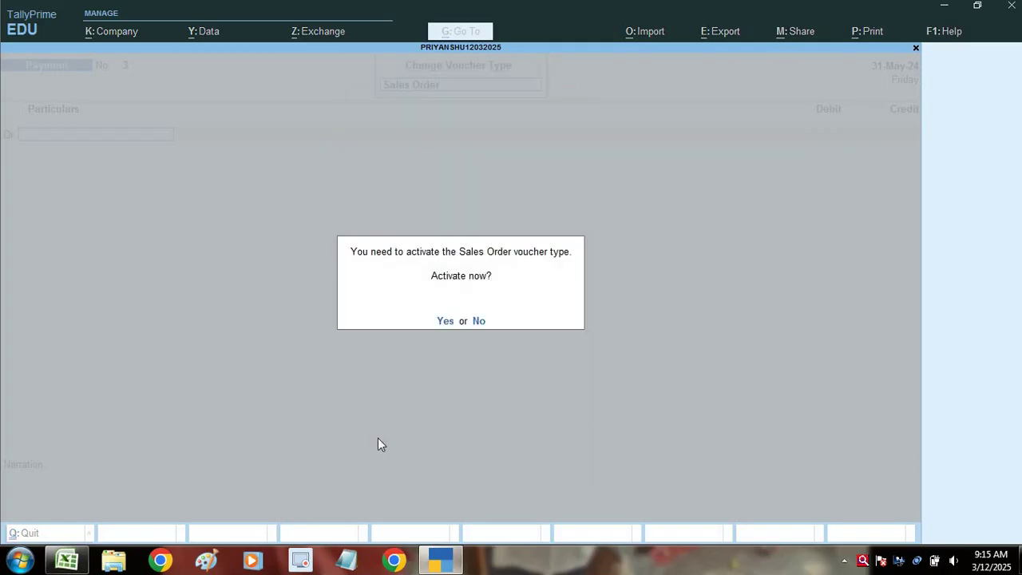
left_click(444, 320)
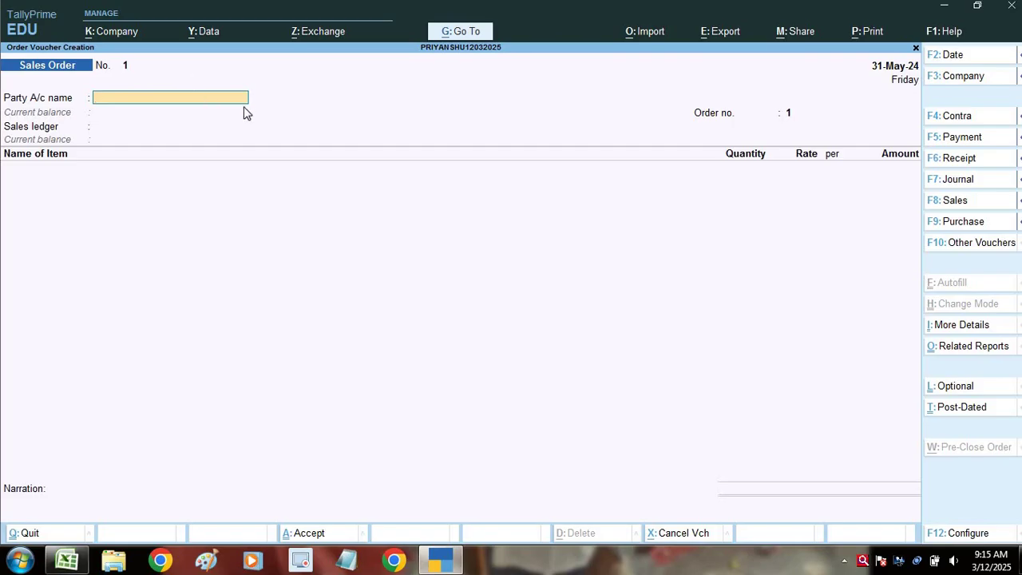
- Set the sales order's party account to Cash, leaving the order details blank and accepting the default party details
type("Cash")
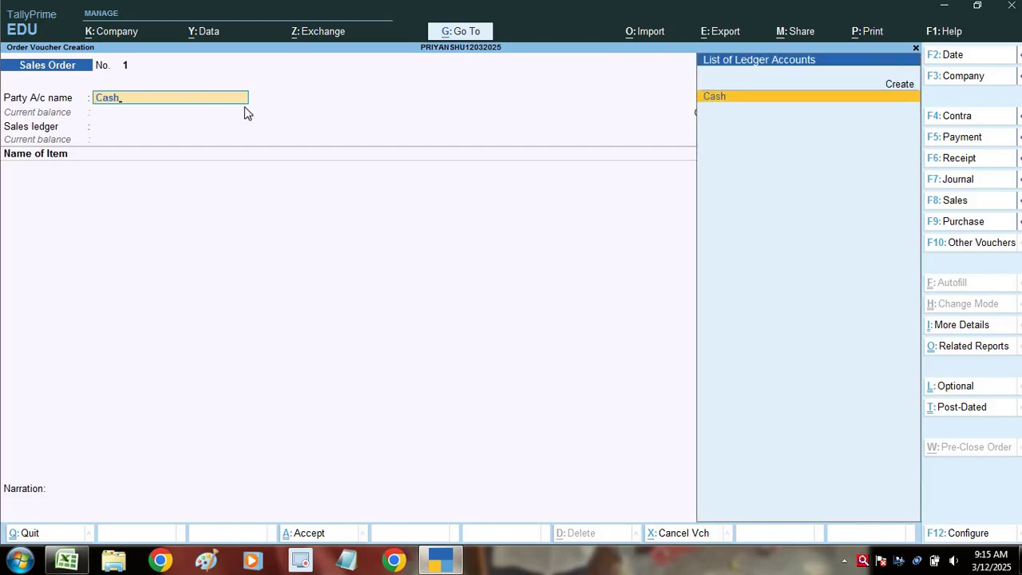
key("Return")
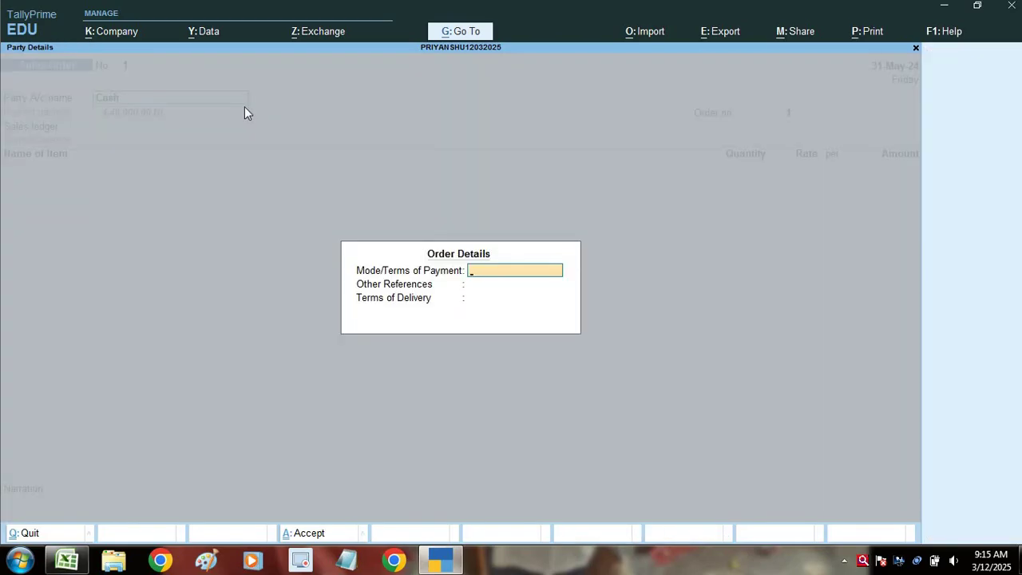
key("Return")
key("Return")
key("Return")
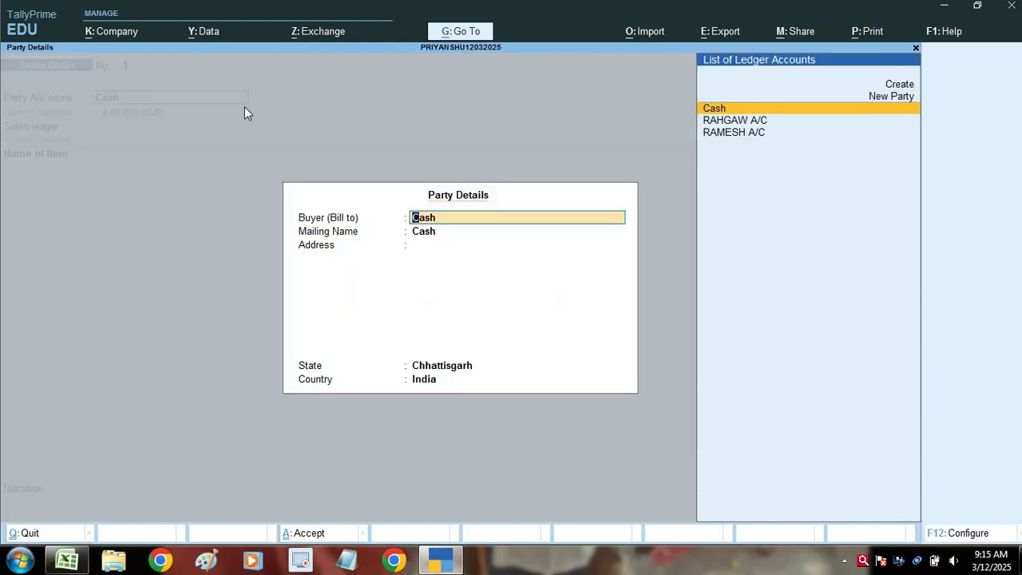
key("Return")
key("Return")
key("Return")
key("Return")
key("Return")
key("alt+c")
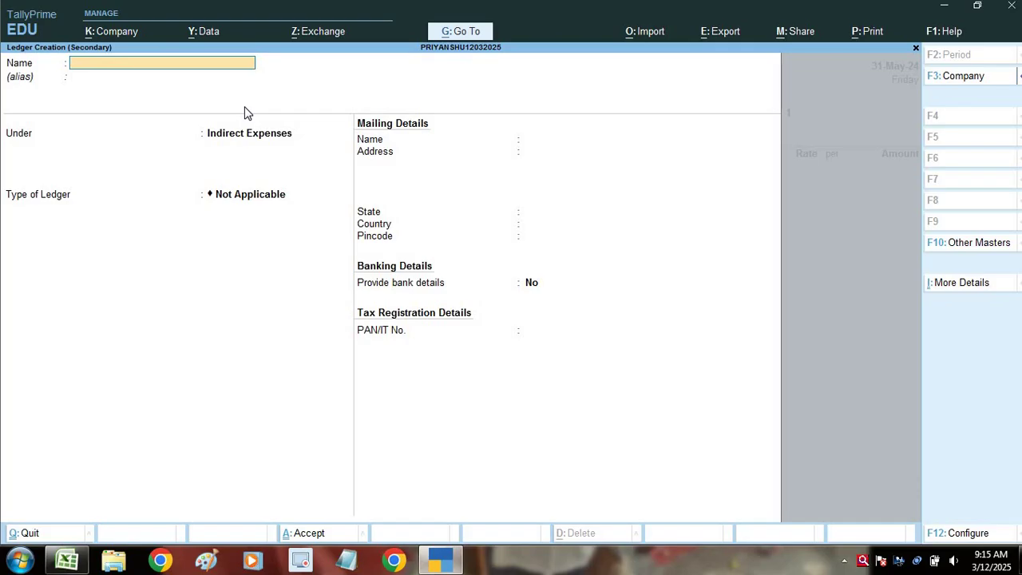
key("Escape")
key("Return")
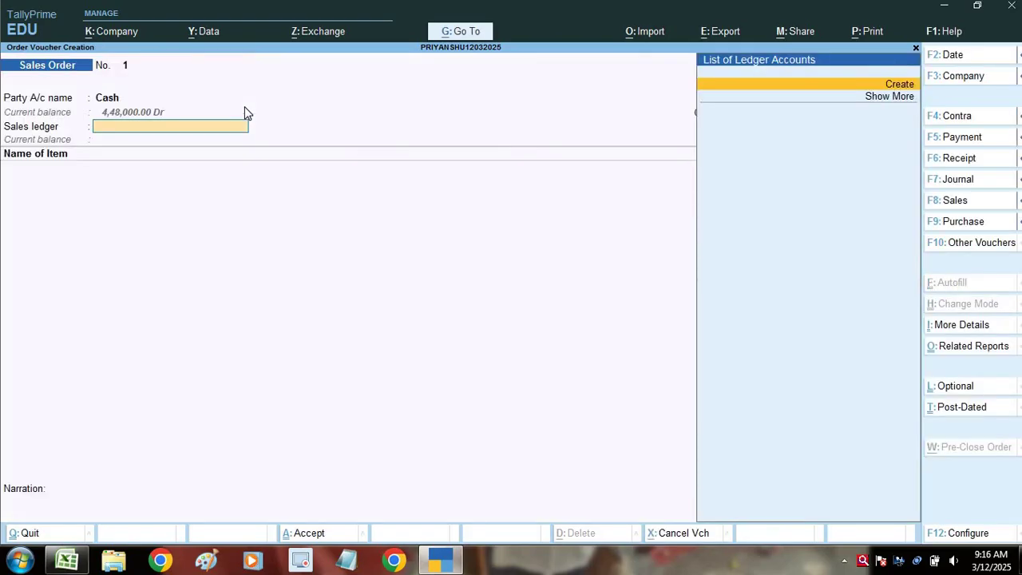
- Return to the sales order's order number field and enter the order number given in the Excel order sheet
key("Escape")
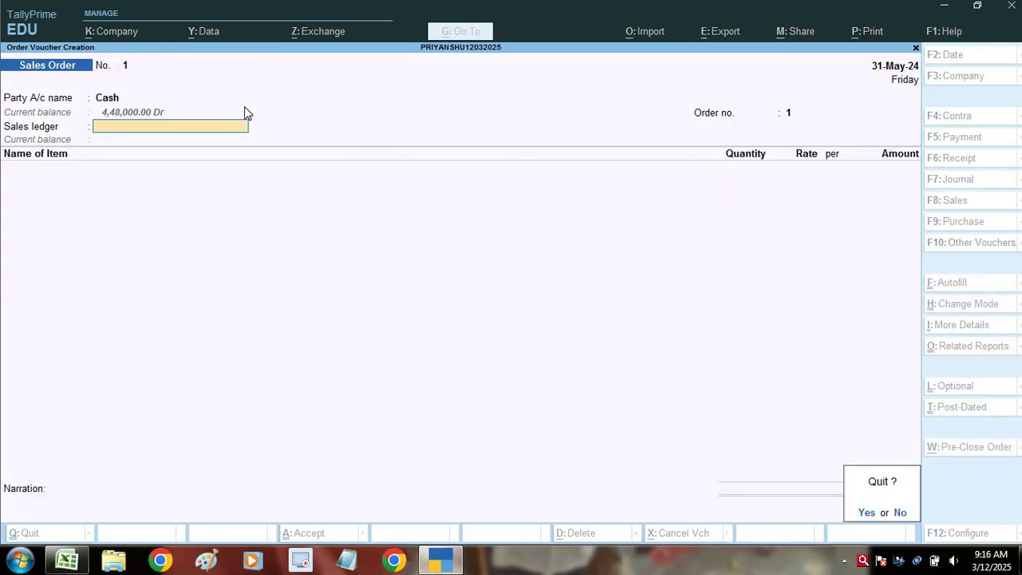
key("n")
key("BackSpace")
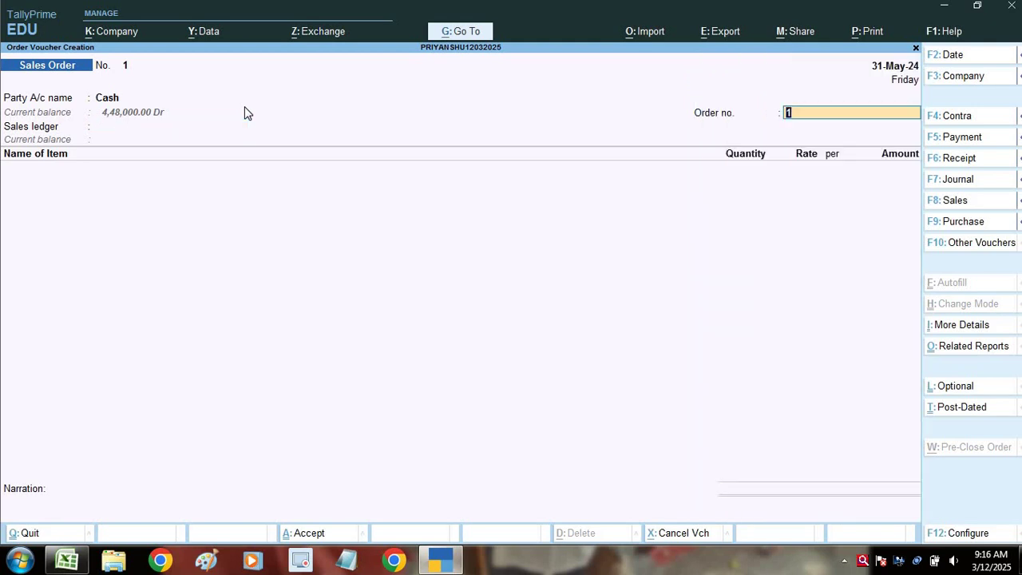
type("2512")
key("alt+Tab")
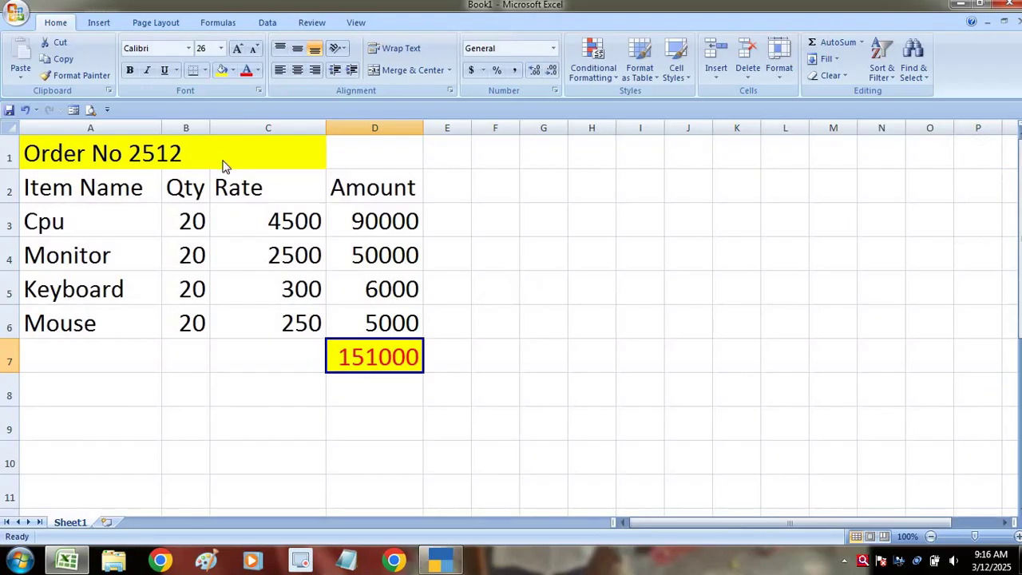
key("alt+Tab")
key("Return")
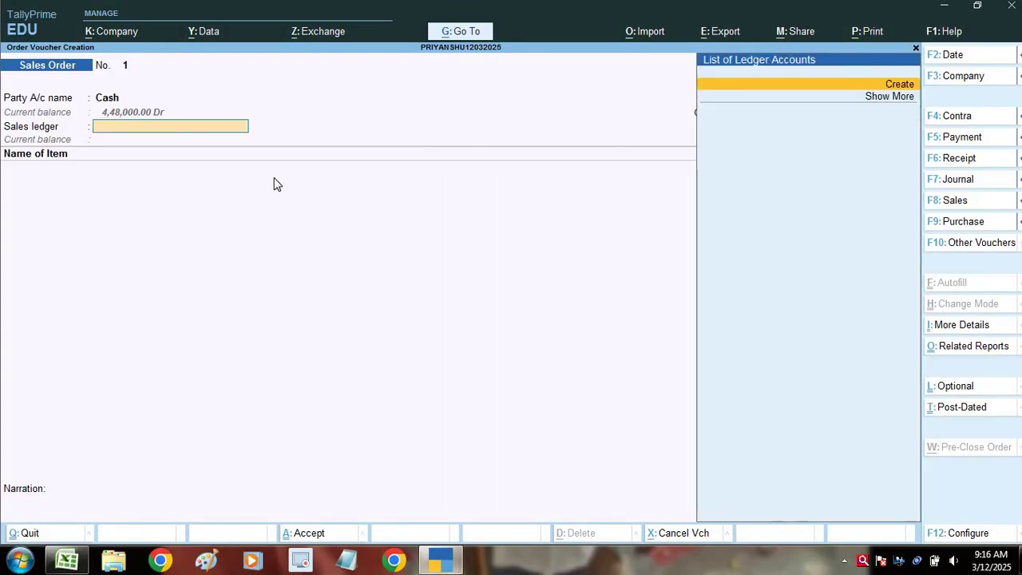
- Create a ledger named Sales A/c under Sales Accounts and use it as the order's sales ledger
key("alt+c")
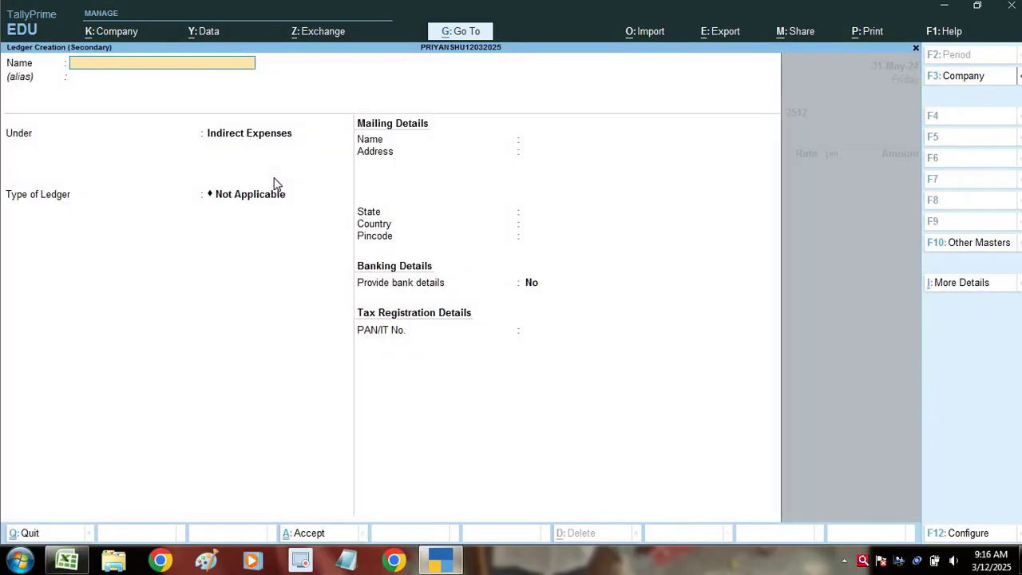
type("Sales")
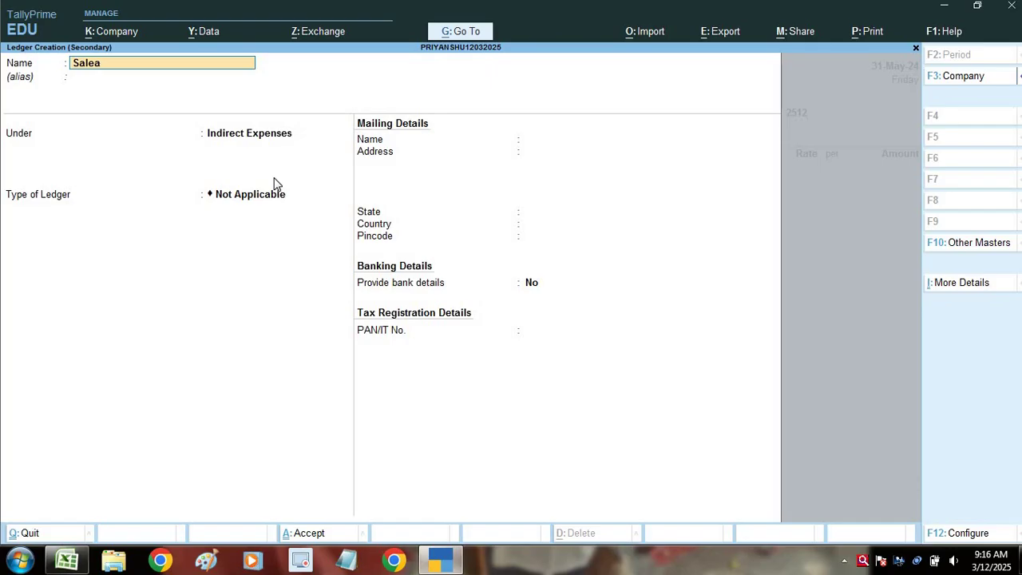
key("BackSpace")
type("A/c")
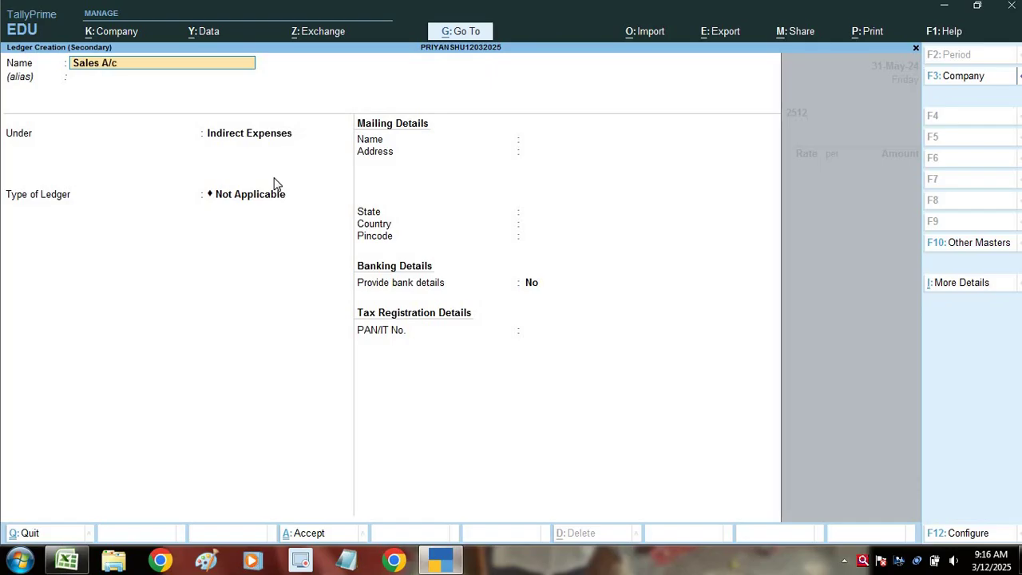
key("Return")
type("Sal")
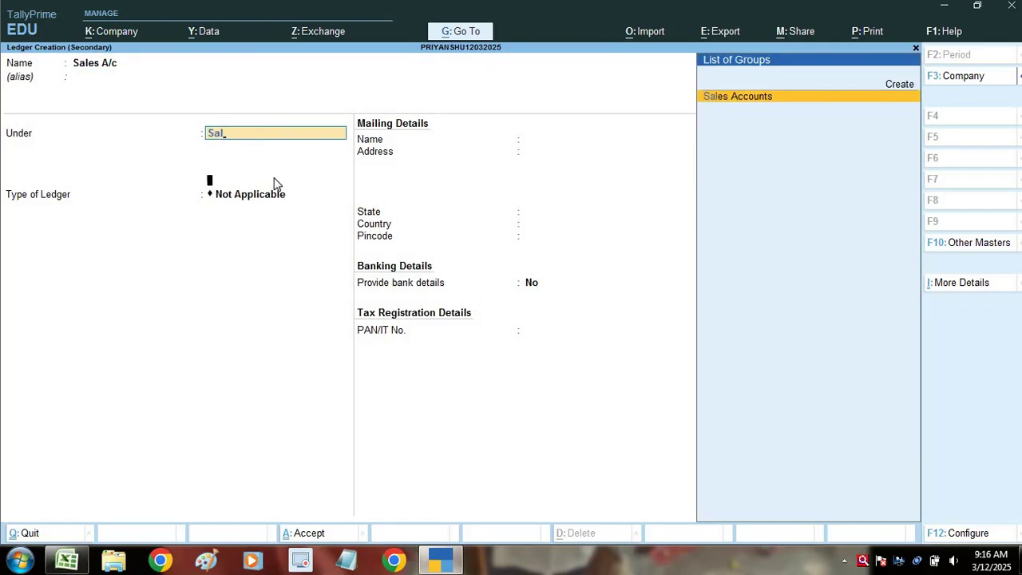
key("Return")
key("ctrl+a")
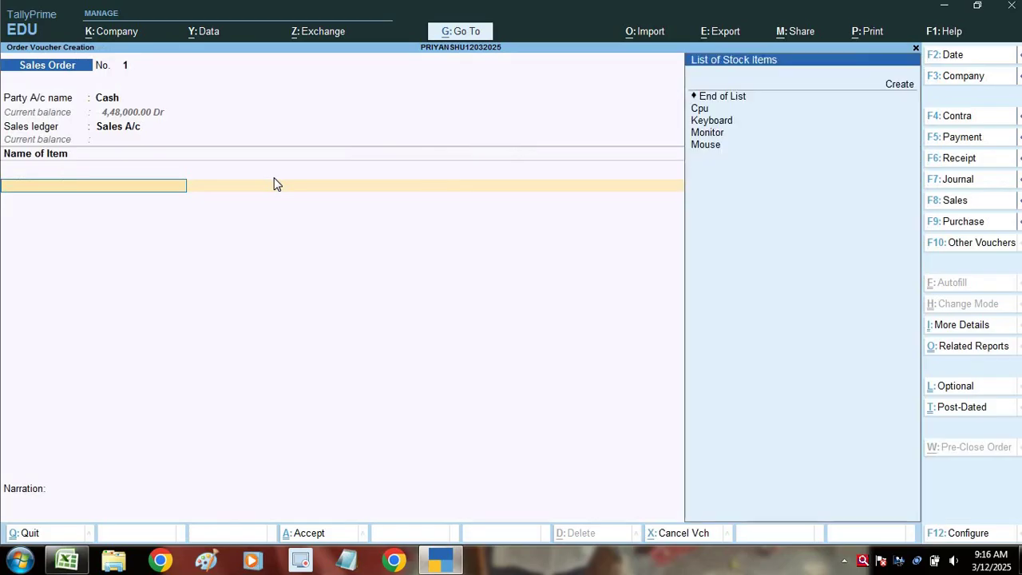
- Add Cpu to the sales order with a quantity of 20 pc at a rate of 4500, accepting the default due date
key("Down")
key("Return")
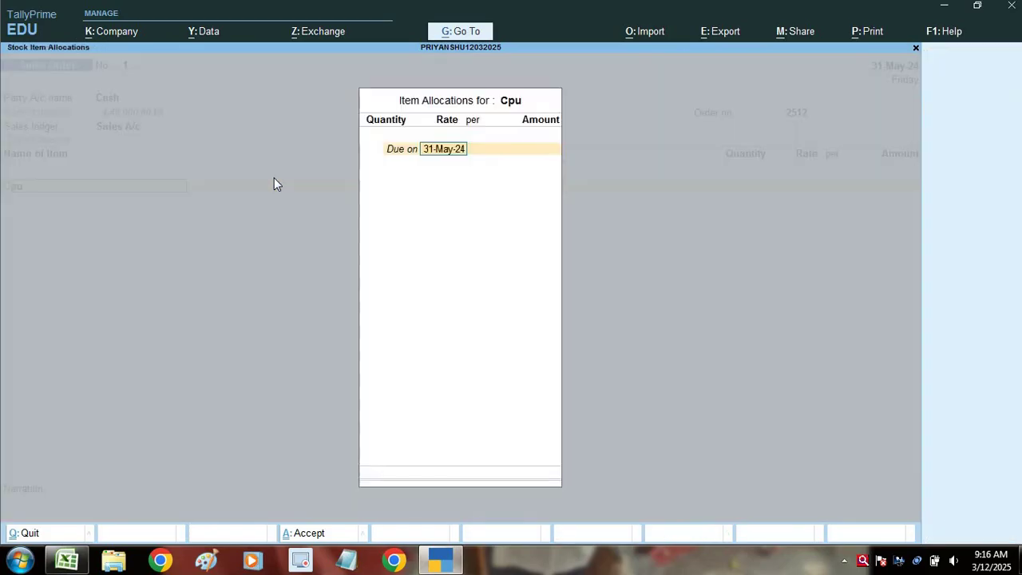
key("Return")
key("alt+Tab")
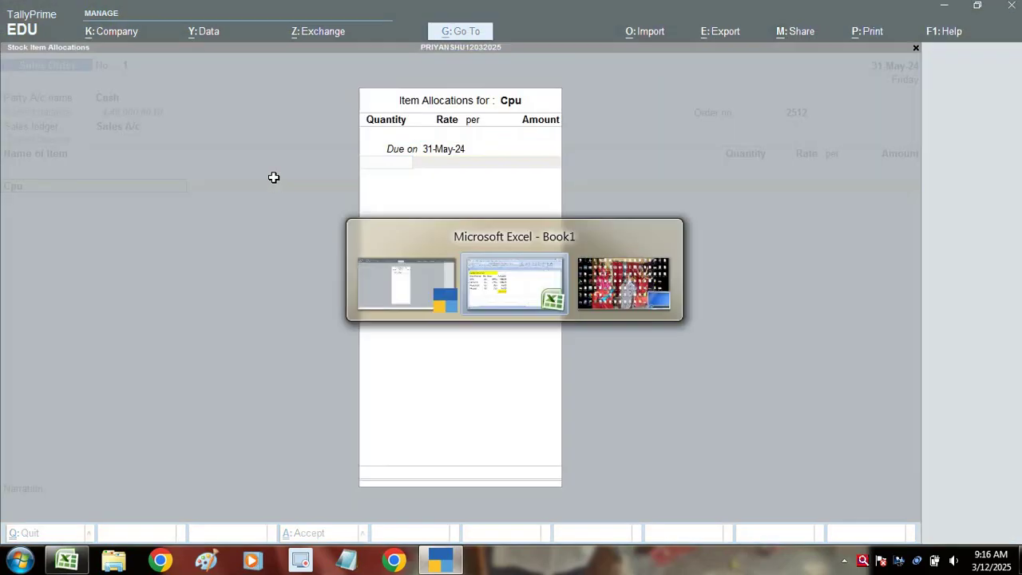
key("alt+Tab")
type("20")
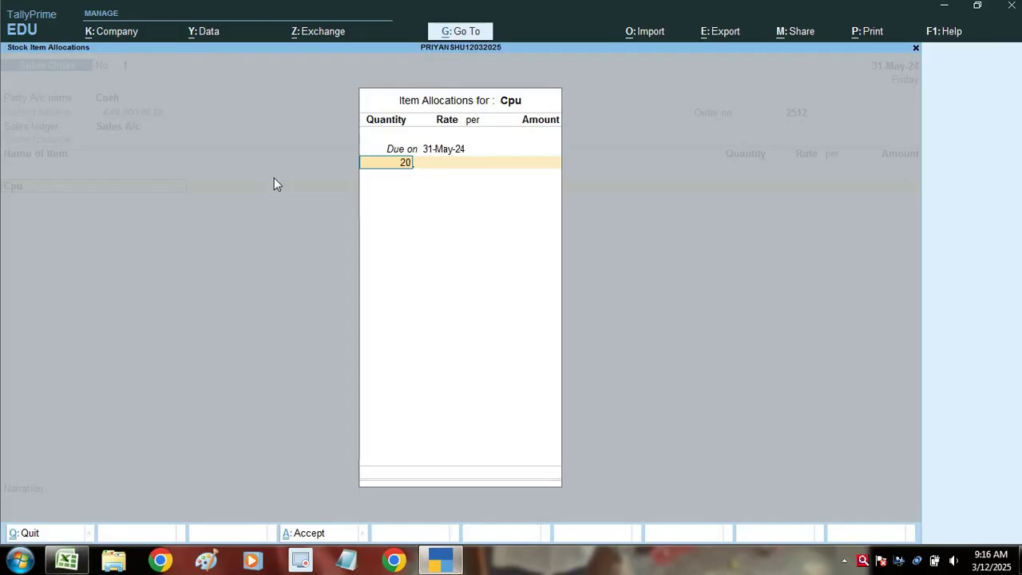
key("Return")
key("Return")
type("4500")
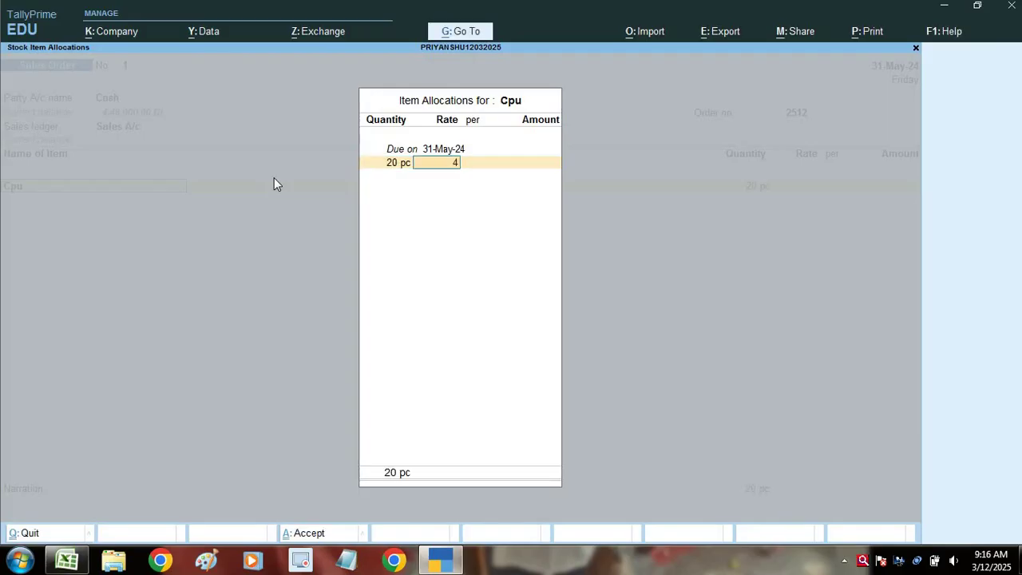
key("Return")
key("Return")
key("Return")
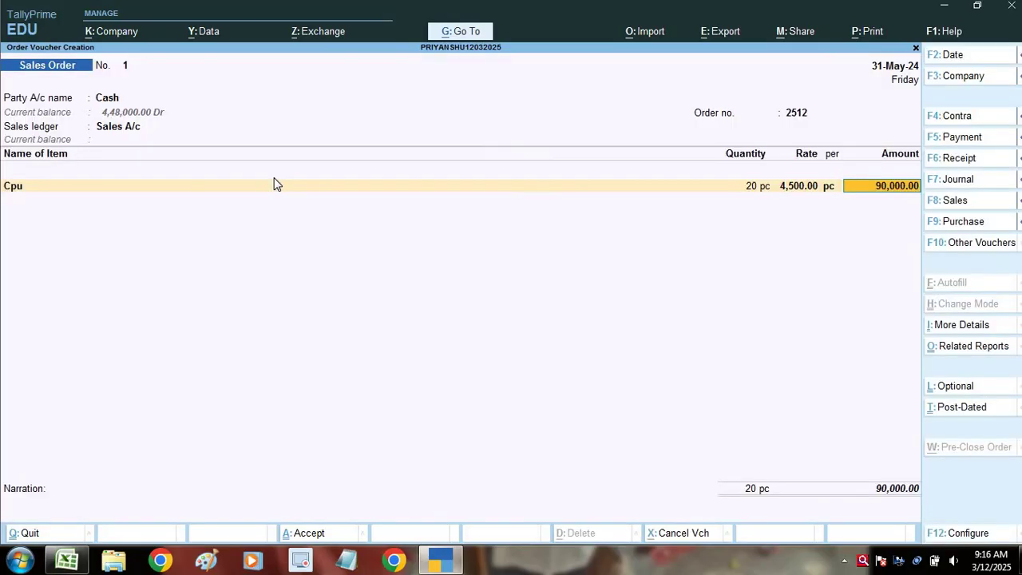
key("Return")
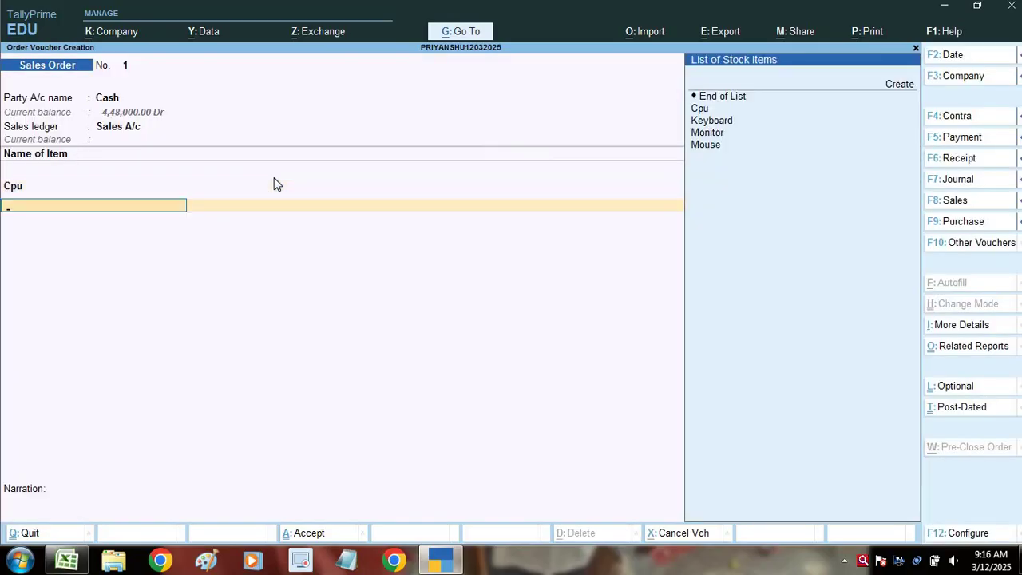
- Add Monitor to the sales order with a quantity of 20 pc at a rate of 2500, accepting the default due date
key("alt+Tab")
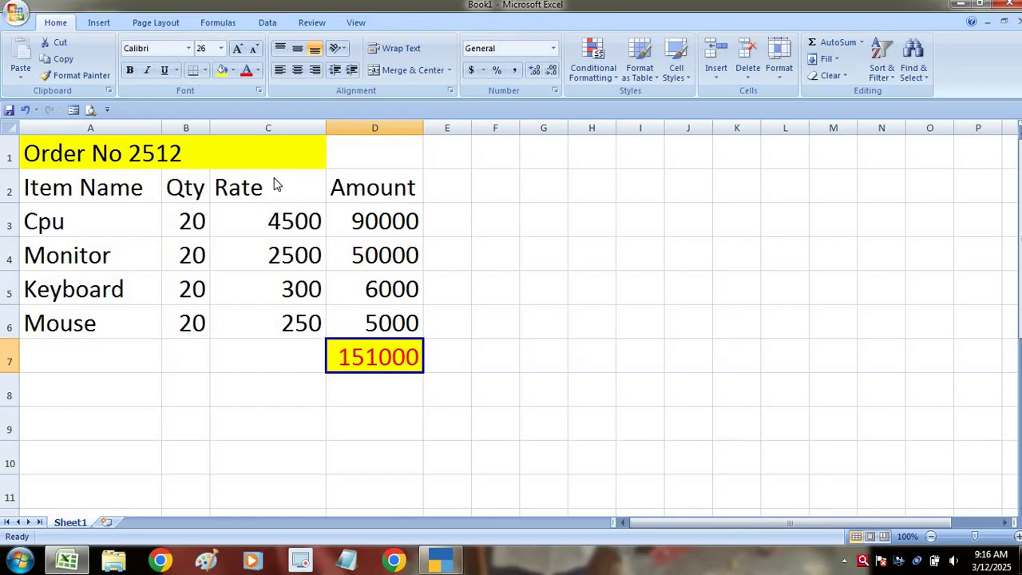
key("alt+Tab")
key("Down")
key("Down")
key("Down")
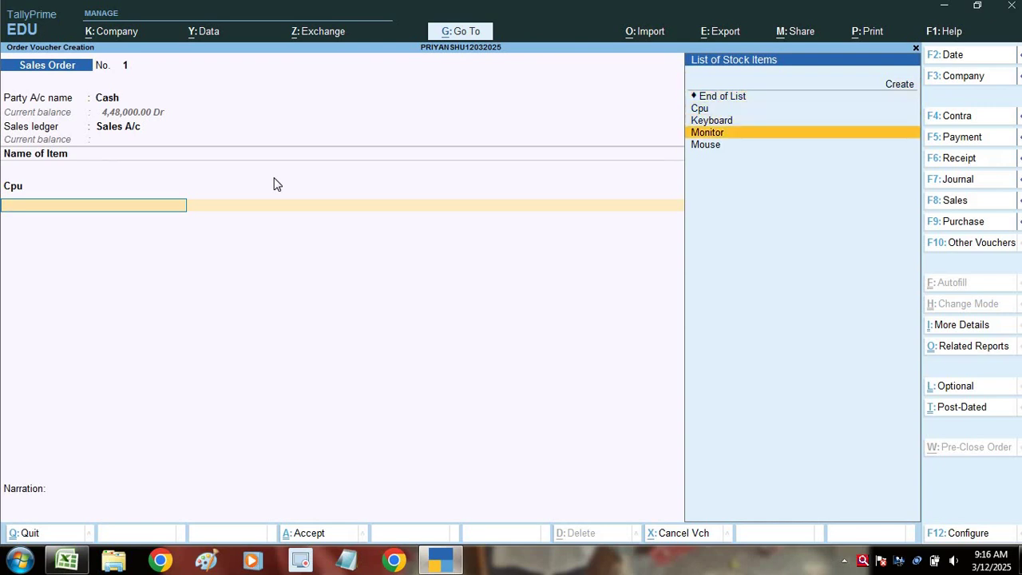
key("Return")
key("Return")
type("20")
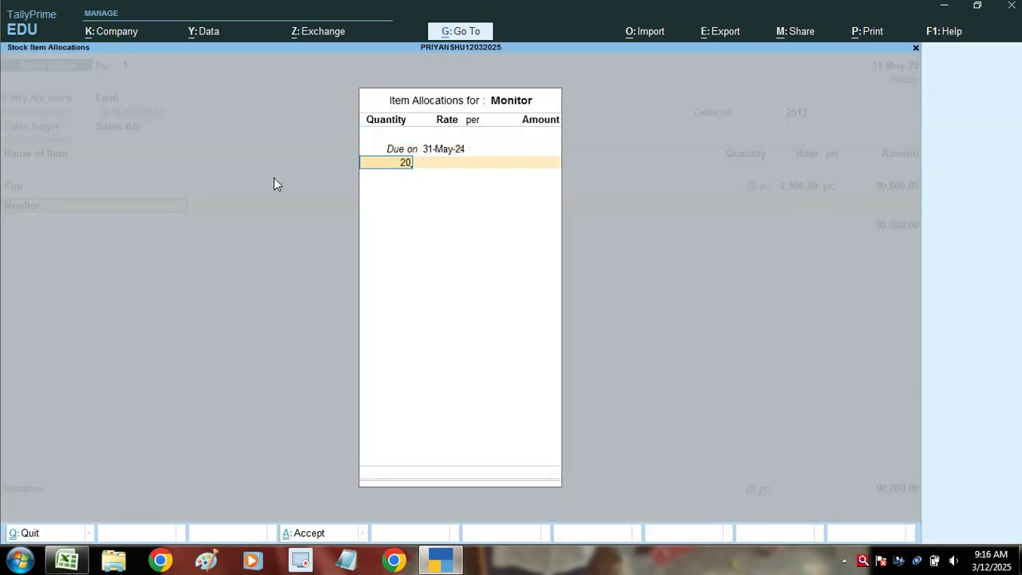
key("Return")
key("Return")
type("2500")
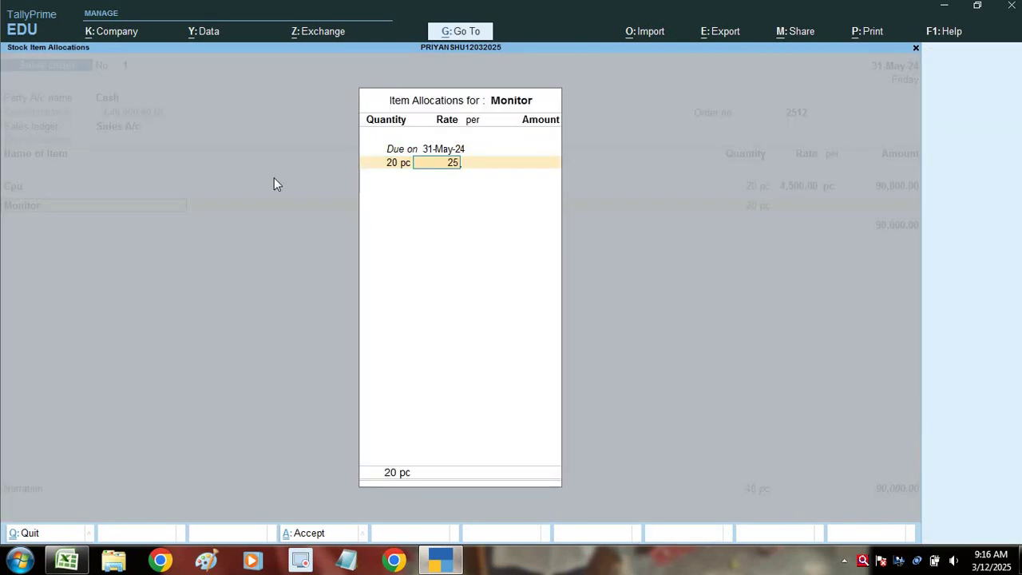
key("Return")
key("Return")
key("Return")
key("Return")
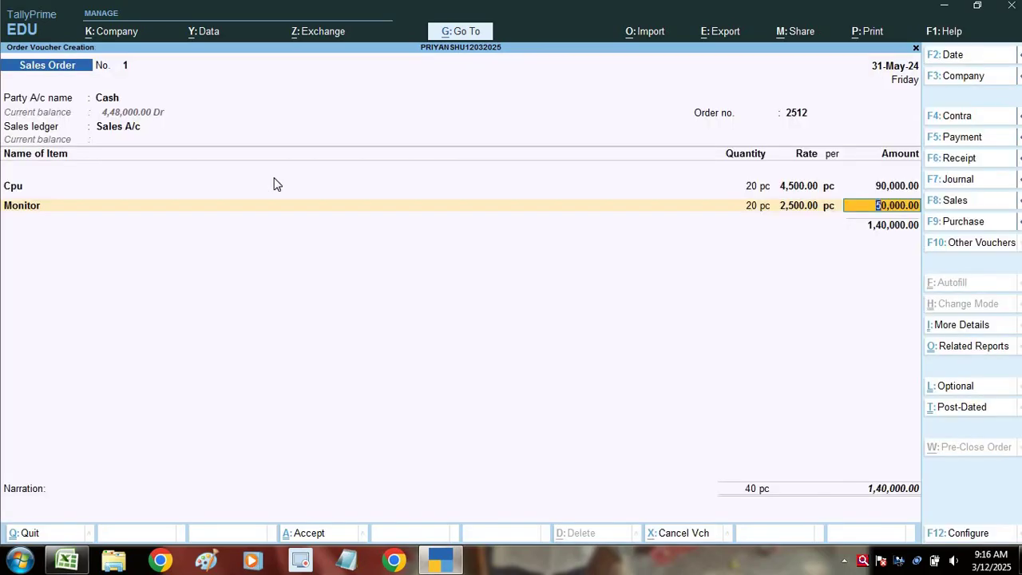
key("Return")
- Add Keyboard to the sales order with a quantity of 20 pc and a rate of 30, accepting the default due date
key("alt+Tab")
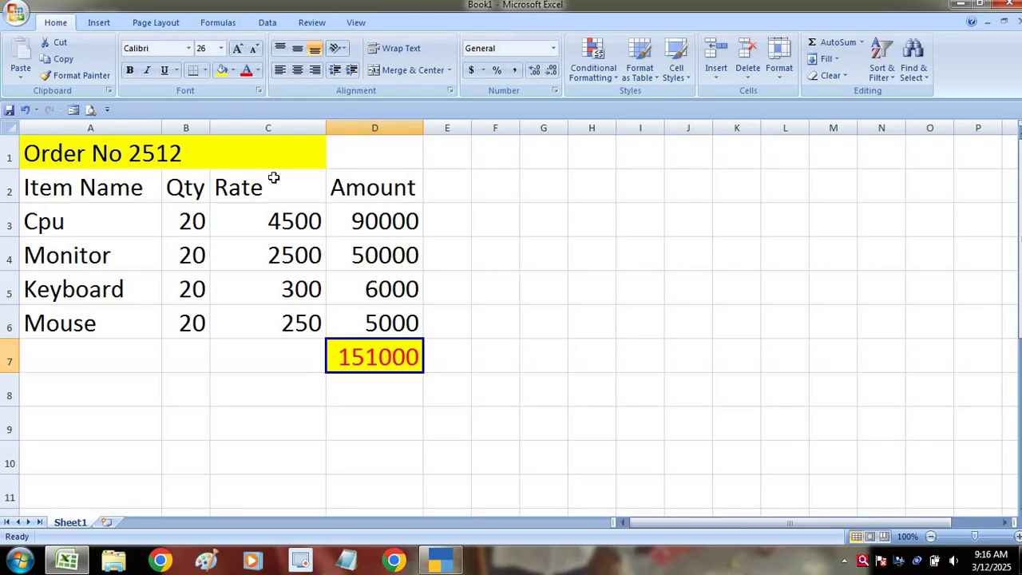
key("alt+Tab")
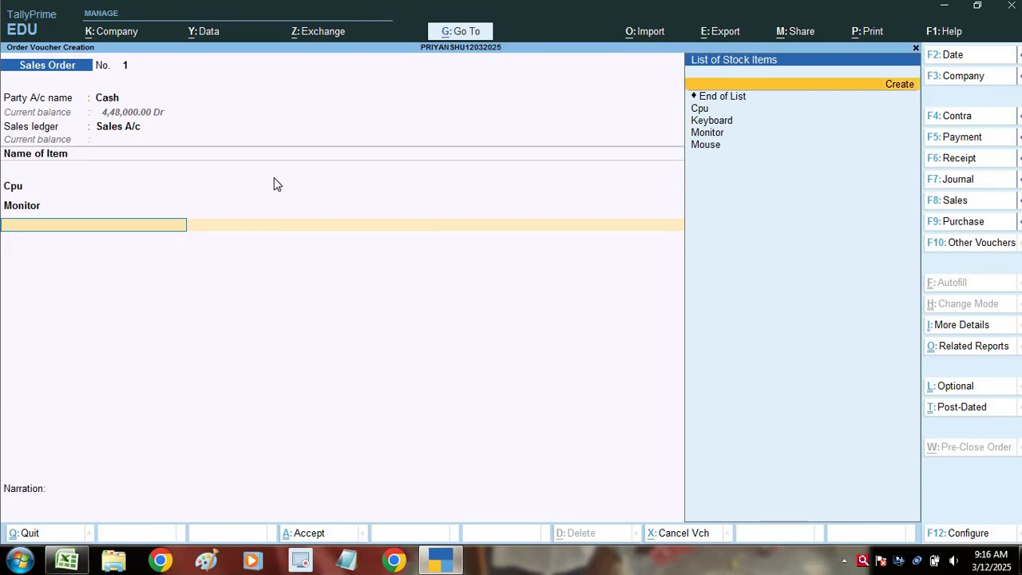
key("Down")
key("Down")
key("Down")
key("Return")
key("Return")
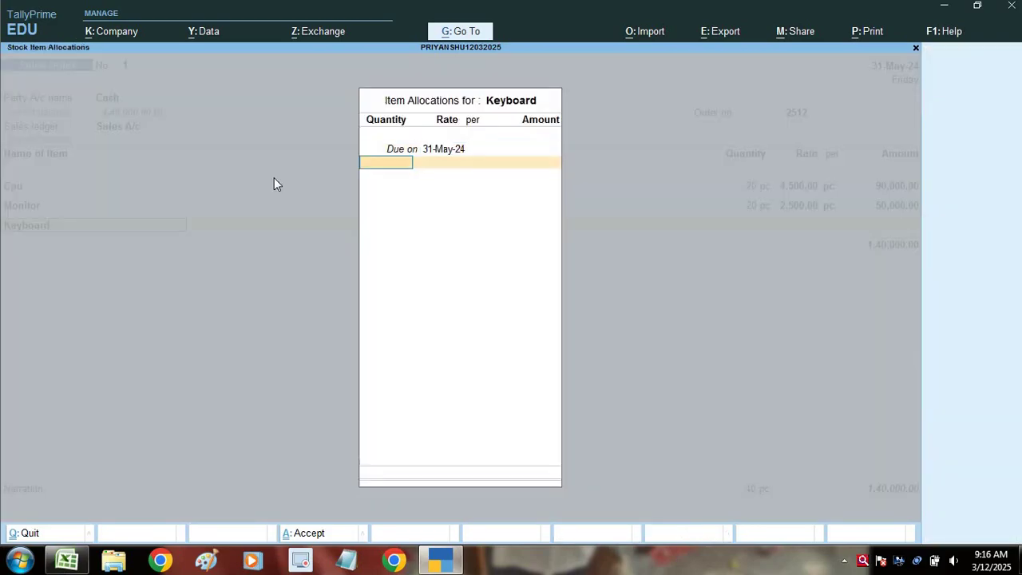
type("20")
key("Return")
type("30")
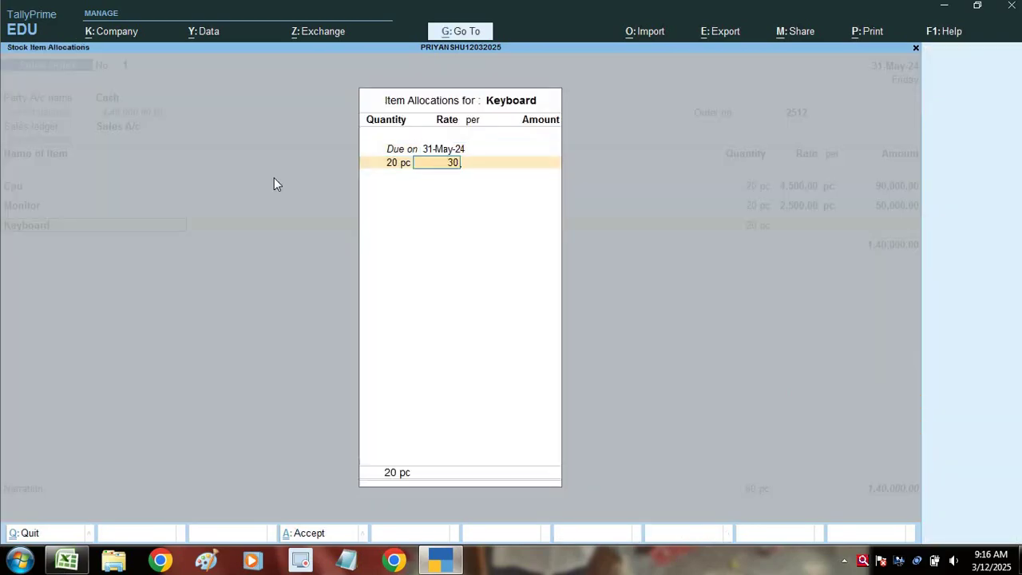
key("Return")
key("Return")
key("Return")
- Correct the Keyboard item's rate to 300 and accept its allocation
key("BackSpace")
key("BackSpace")
key("BackSpace")
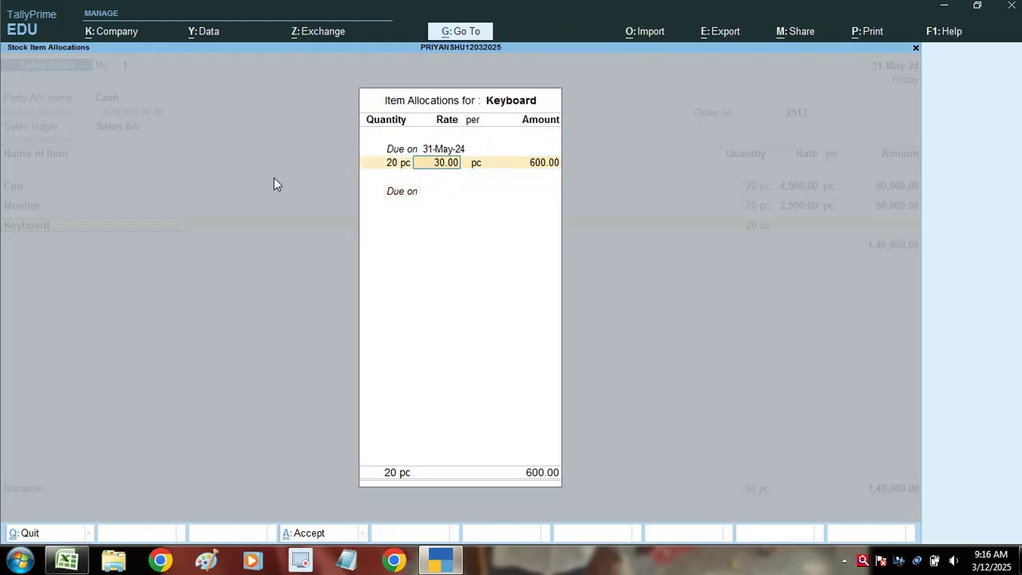
type("300")
key("Return")
key("Return")
key("Return")
key("Return")
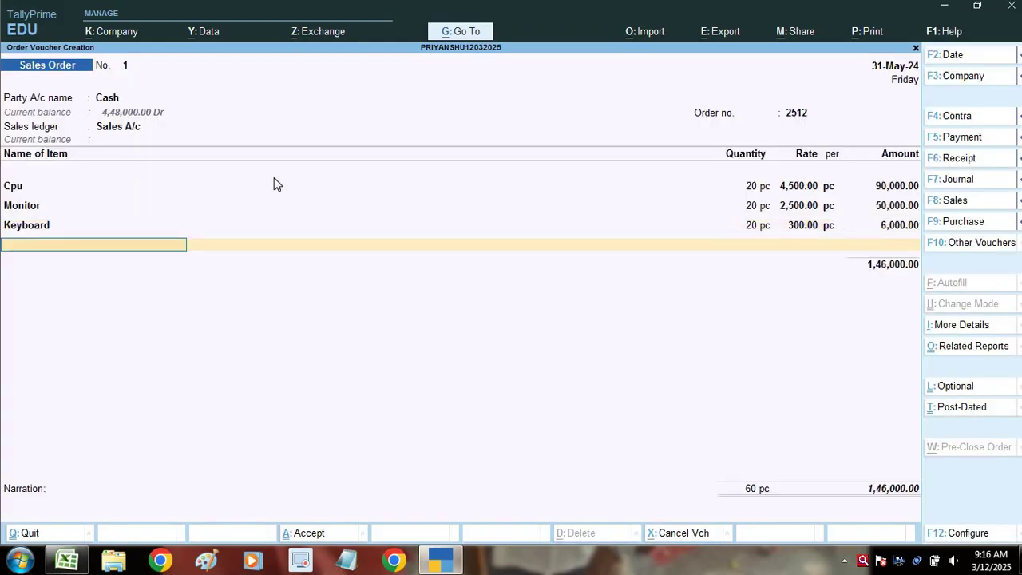
- Add Mouse to the sales order with a quantity of 20 pc at a rate of 250, accepting the default due date
key("alt+Tab")
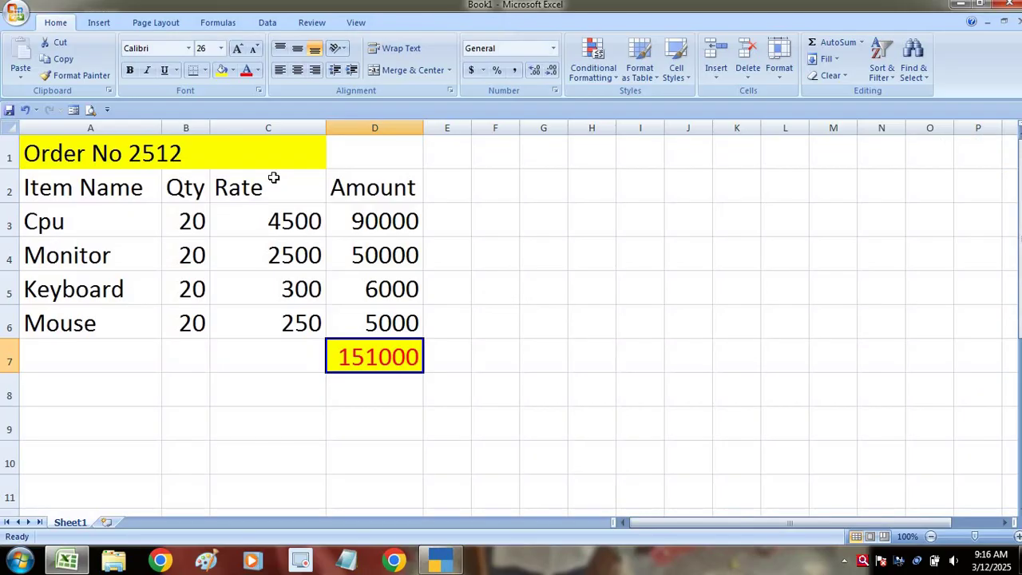
key("alt+Tab")
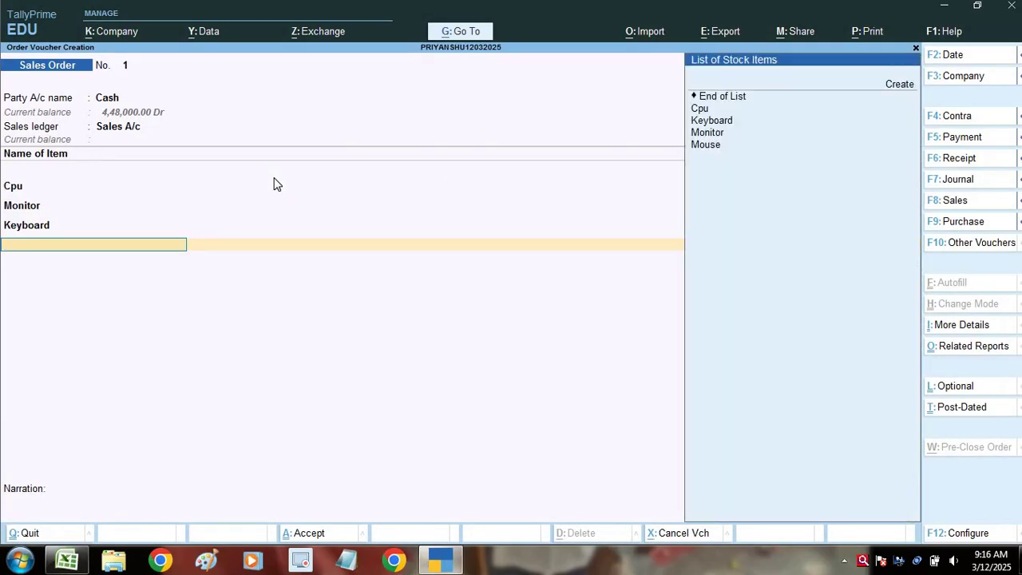
key("Down")
key("Down")
key("Down")
key("Down")
key("Return")
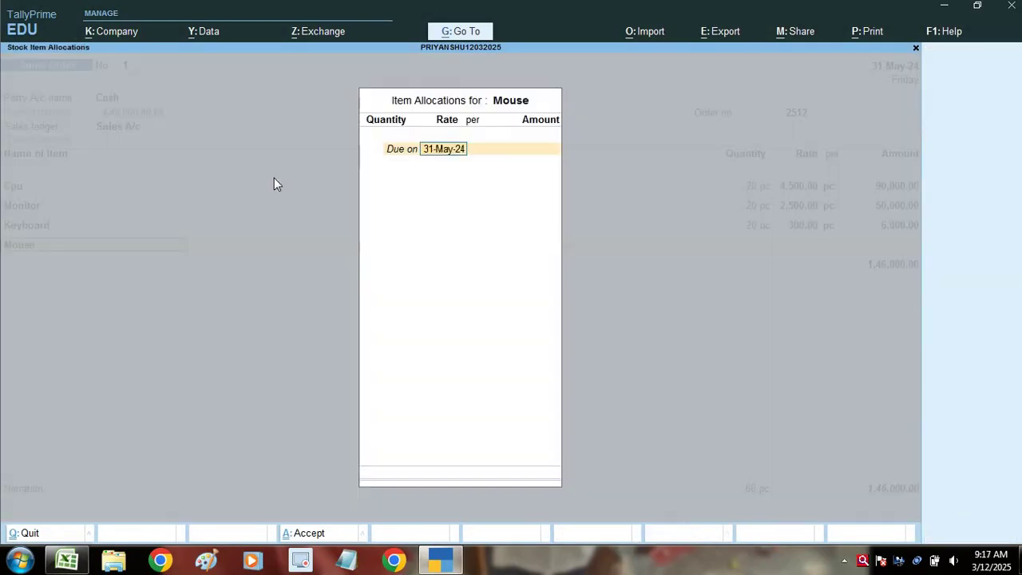
key("Return")
type("20")
key("Return")
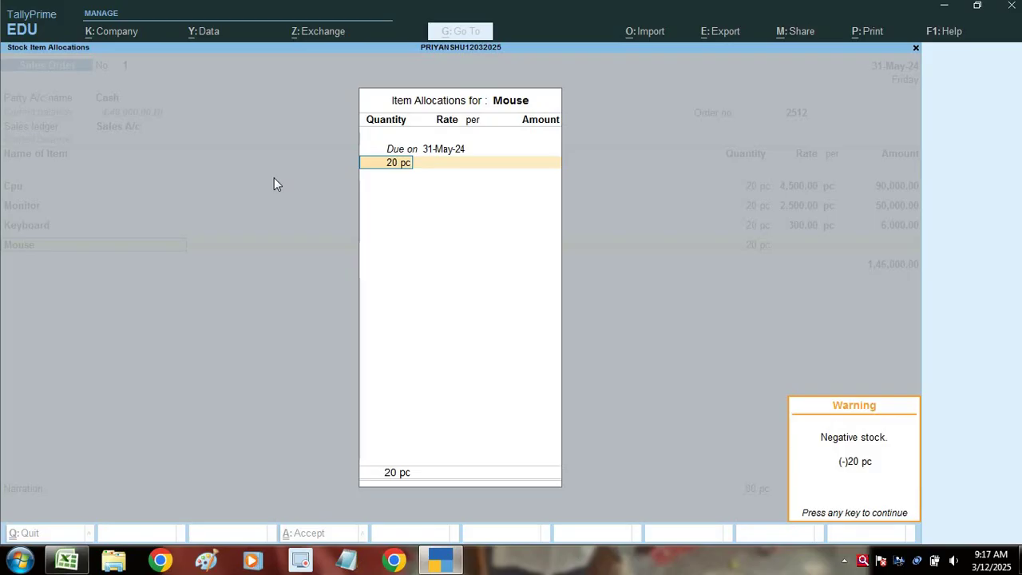
key("Return")
type("250")
key("Return")
key("Return")
key("Return")
key("Return")
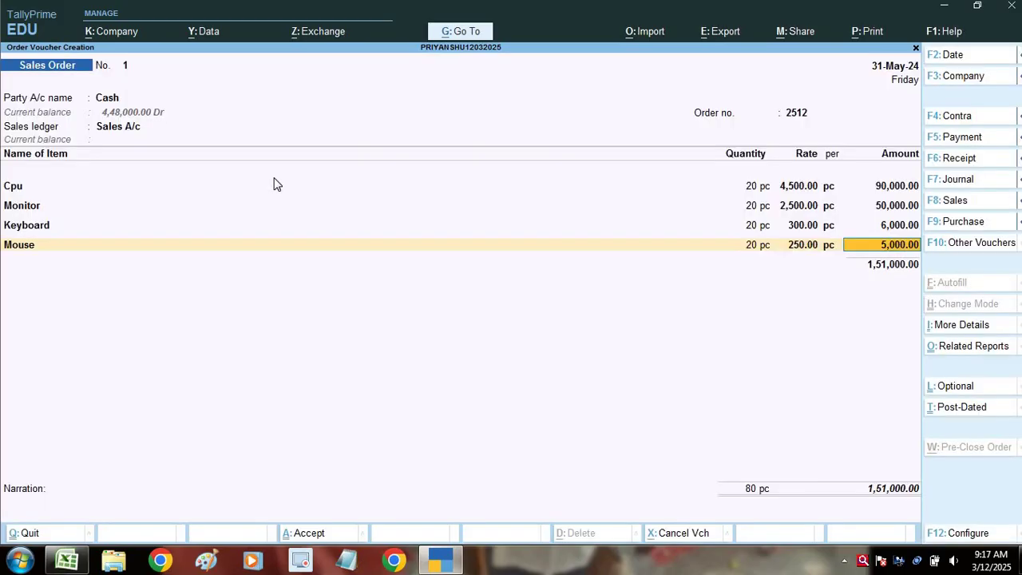
- Check the order total against the Excel order sheet, end the item list and save the sales order without a narration
key("alt+Tab")
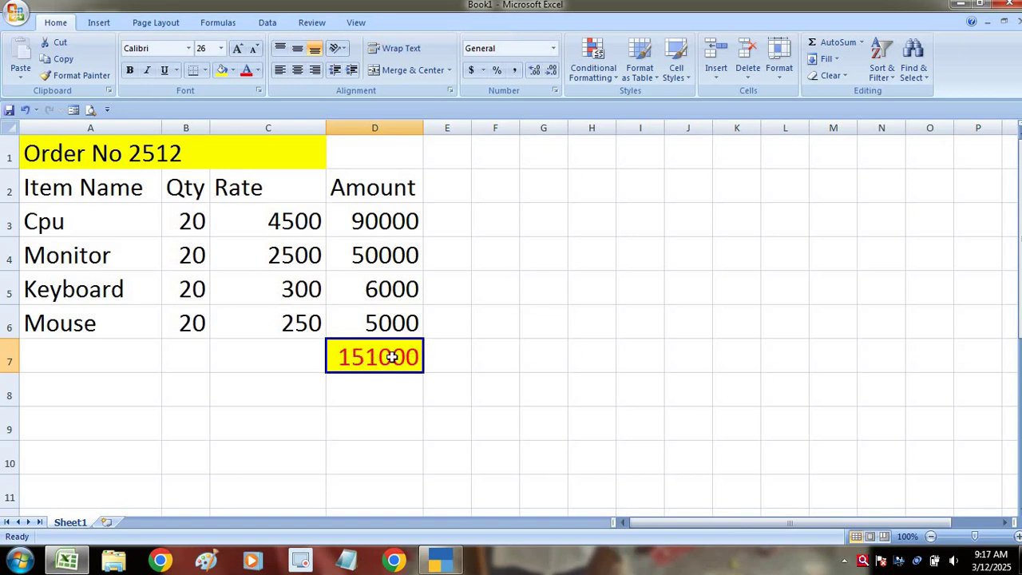
key("alt+Tab")
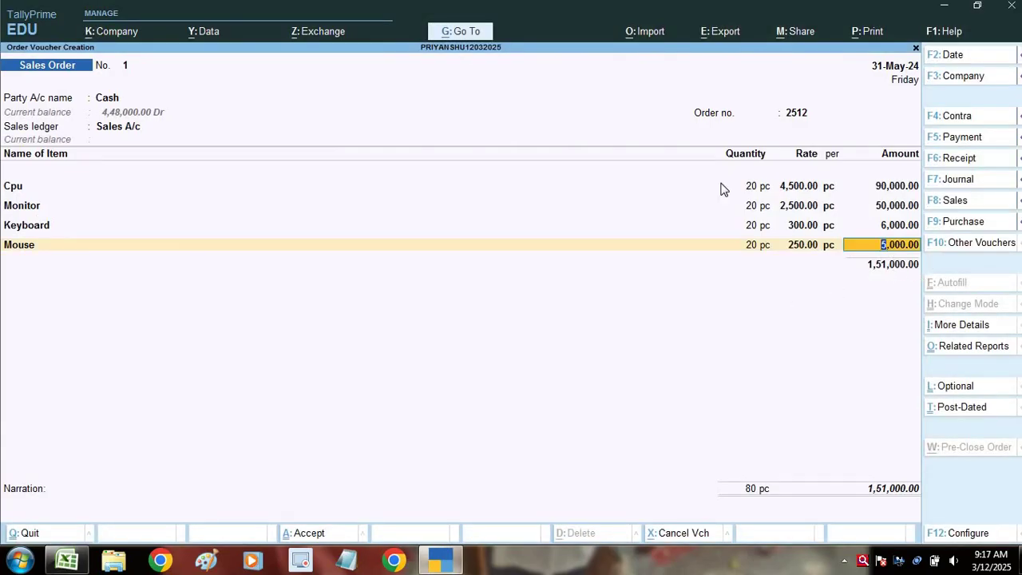
key("Return")
key("Return")
key("Return")
key("Return")
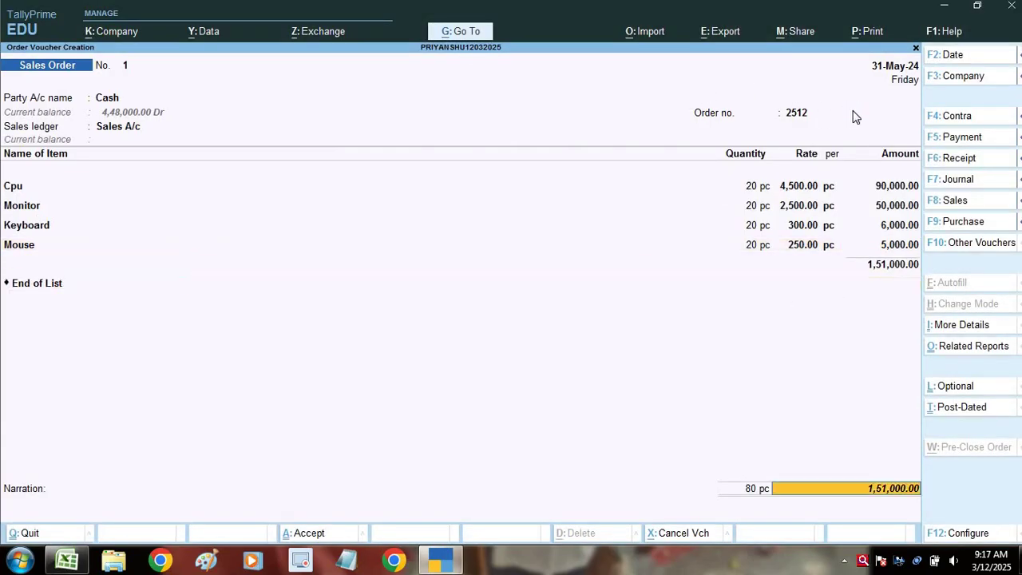
key("Return")
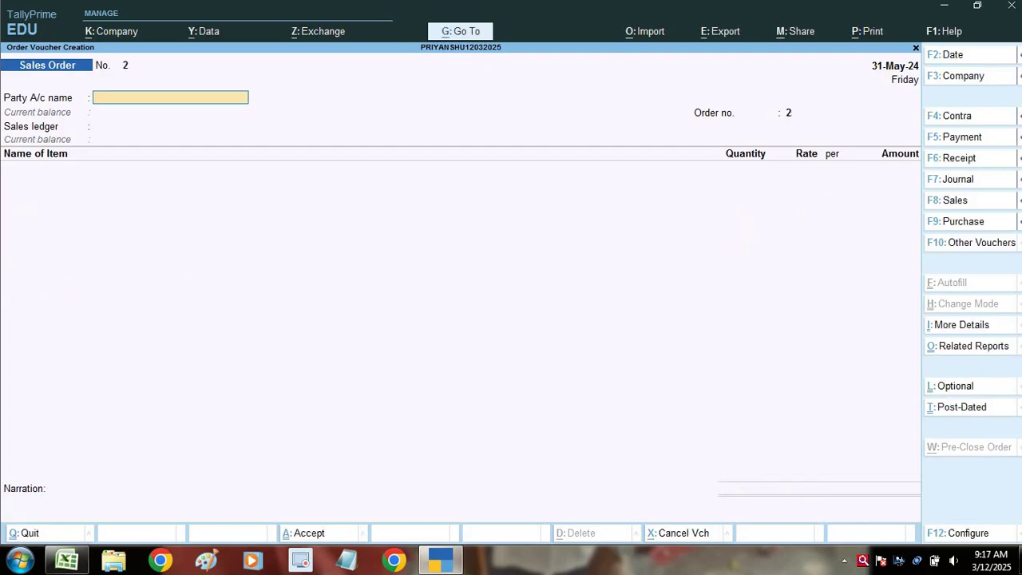
- Set the voucher date to 2/6 and switch from the sales order to a Sales voucher
left_click(894, 81)
type("2")
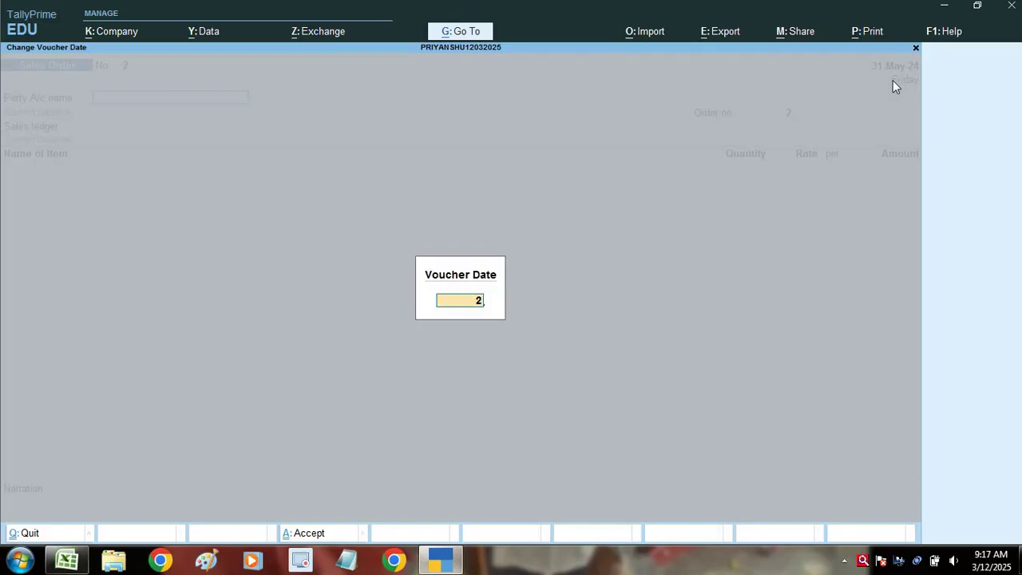
type("/6")
key("Return")
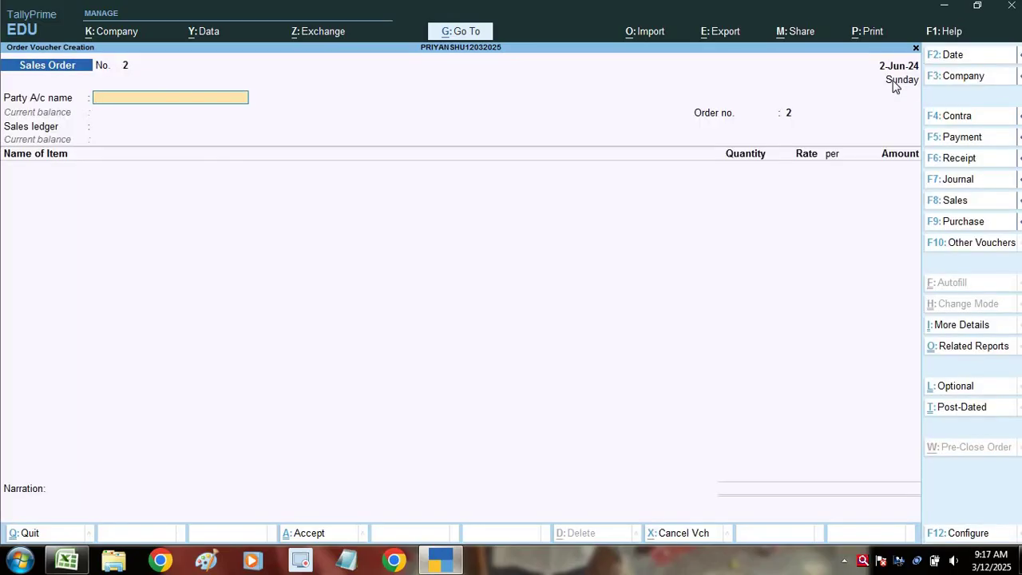
key("F8")
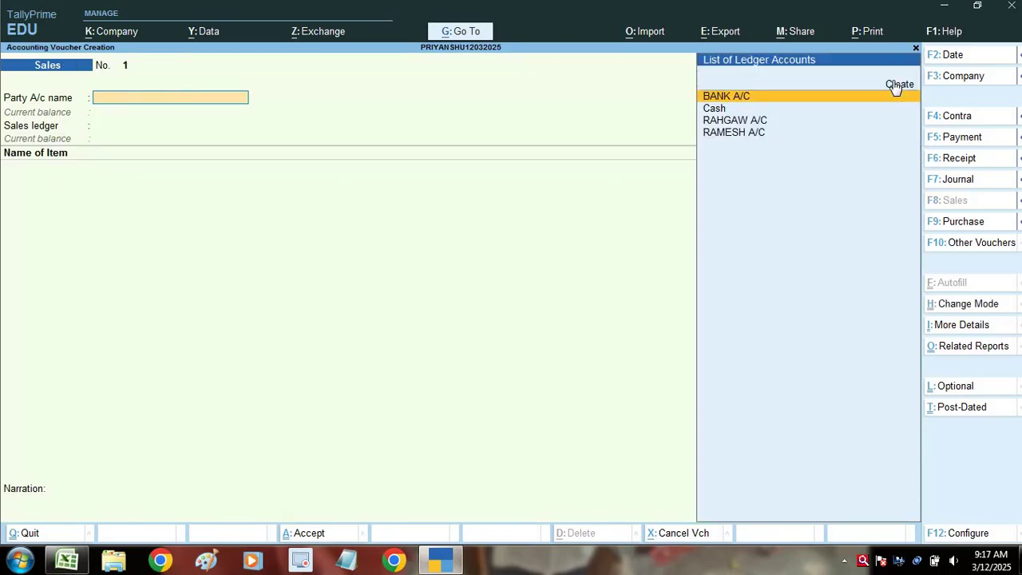
- Select Cash as the party account, leaving the dispatch details blank and accepting the default party details
key("Down")
key("Return")
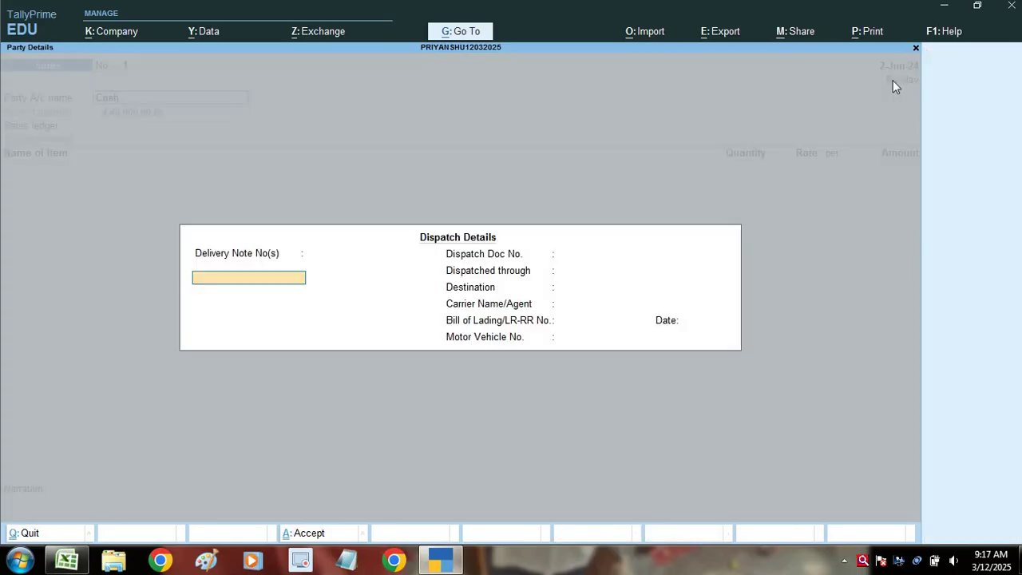
key("Return")
key("Return")
key("Return")
key("Return")
key("Return")
key("Return")
key("Return")
key("Return")
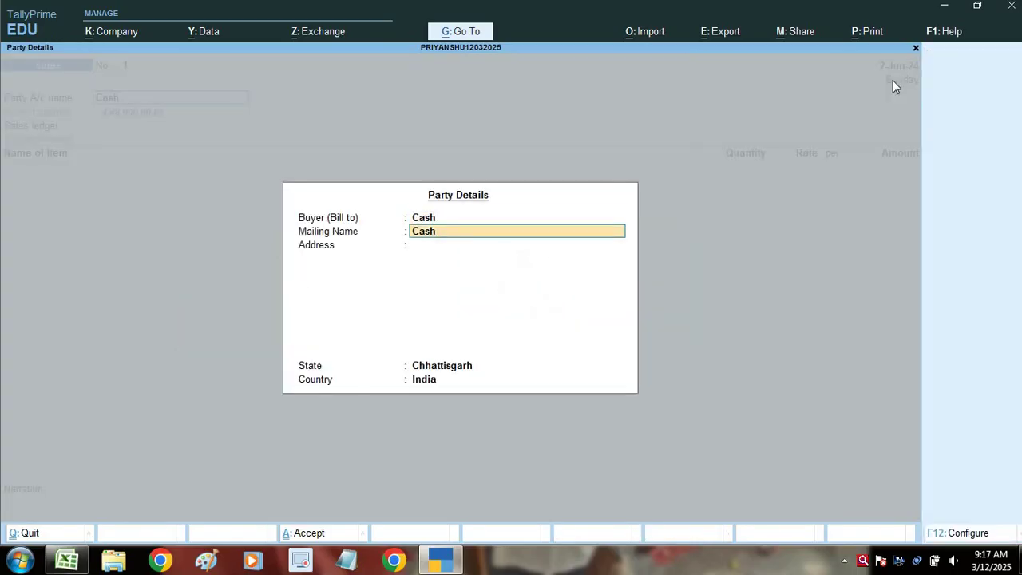
key("Return")
key("Return")
key("Return")
key("Return")
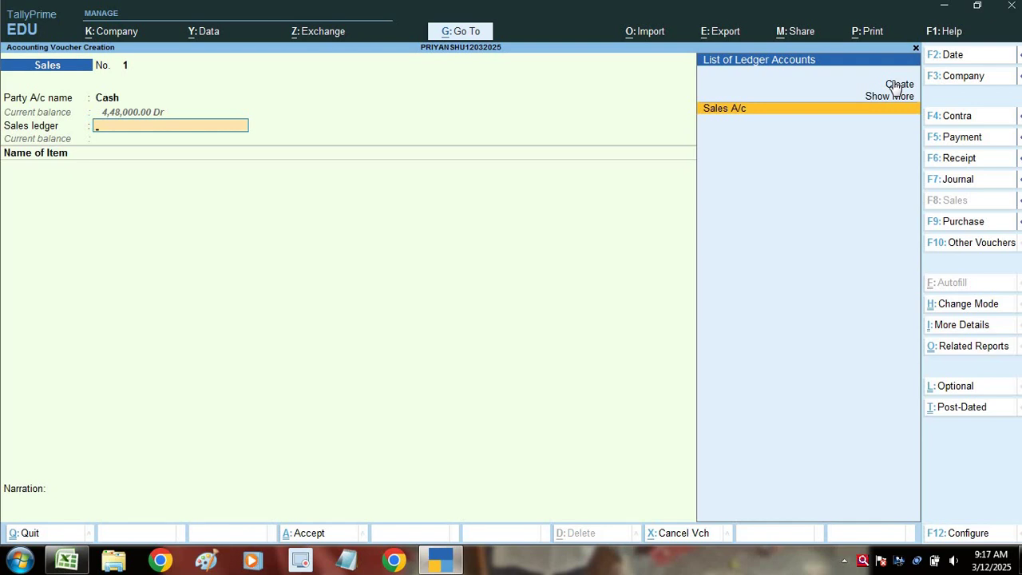
- Return to the party account and set Provide Order details to Yes in the voucher configuration
key("BackSpace")
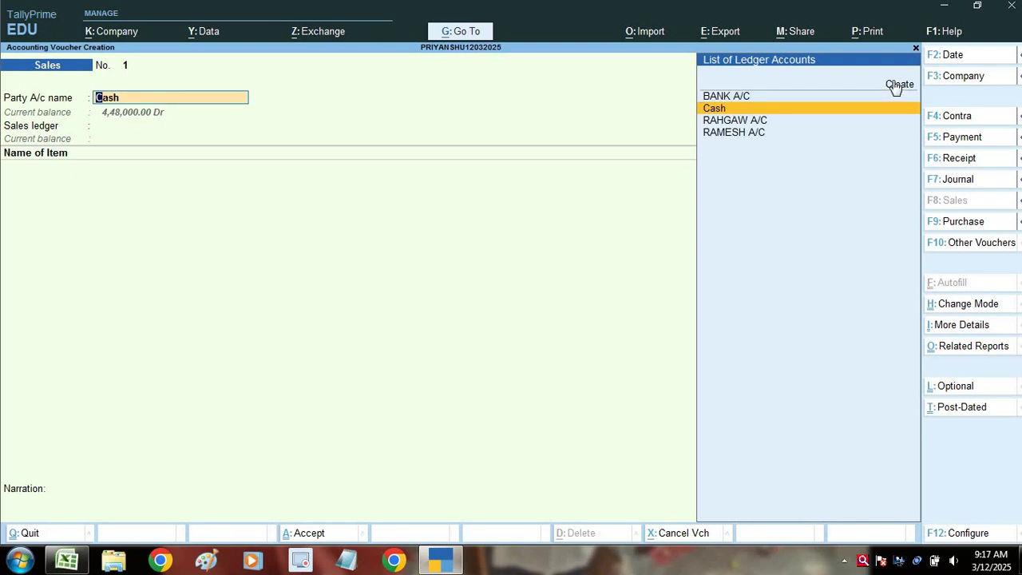
key("F12")
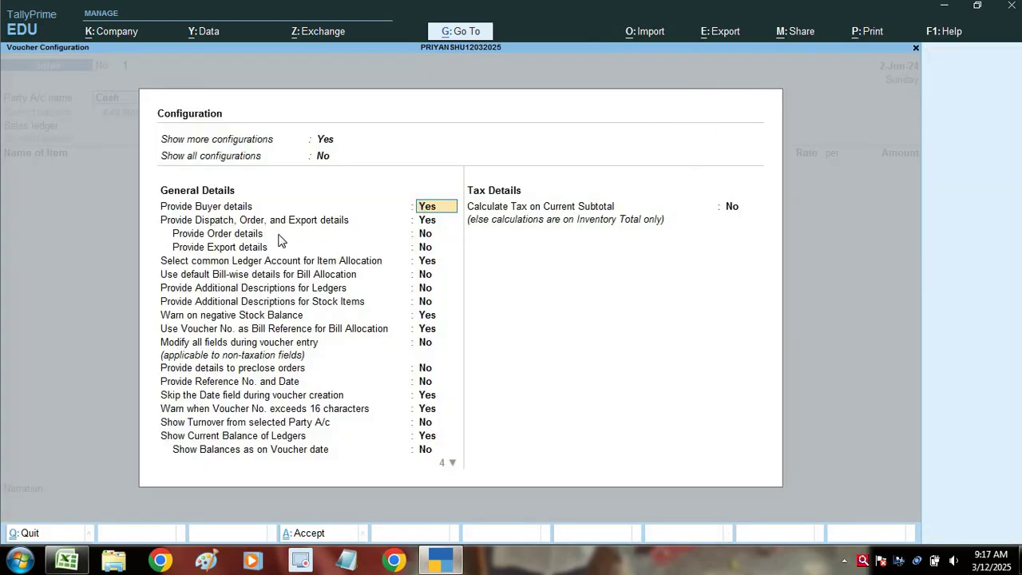
key("Down")
key("Down")
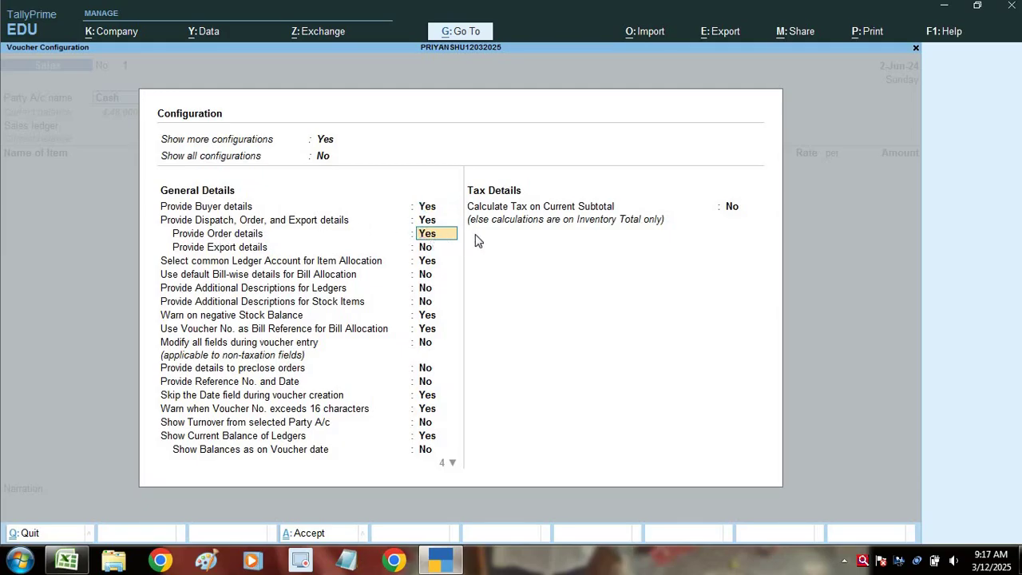
key("ctrl+a")
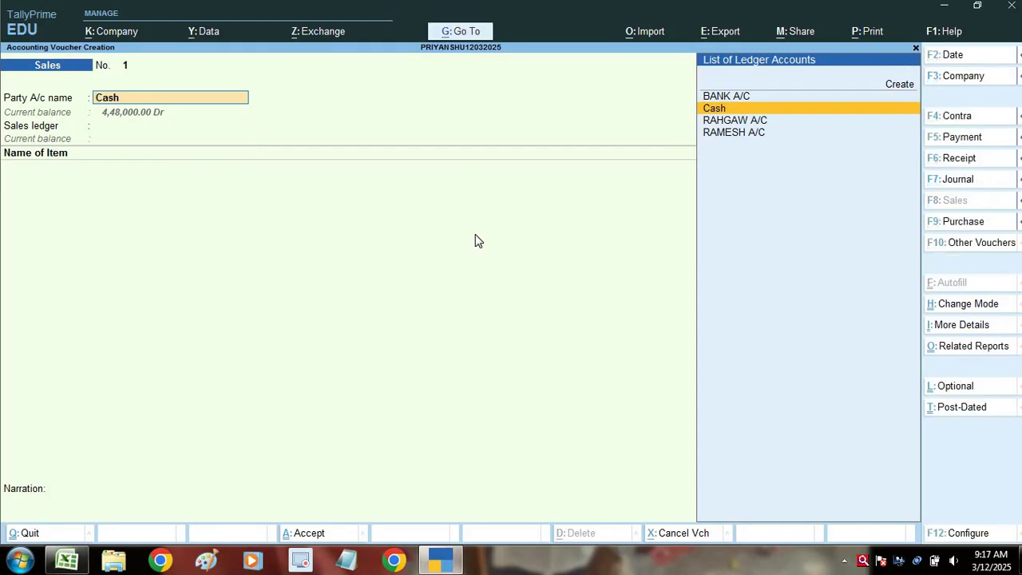
- Reopen the Cash party's dispatch details, link order number 2512 to the sales voucher and accept the party details
key("Return")
key("Return")
key("Return")
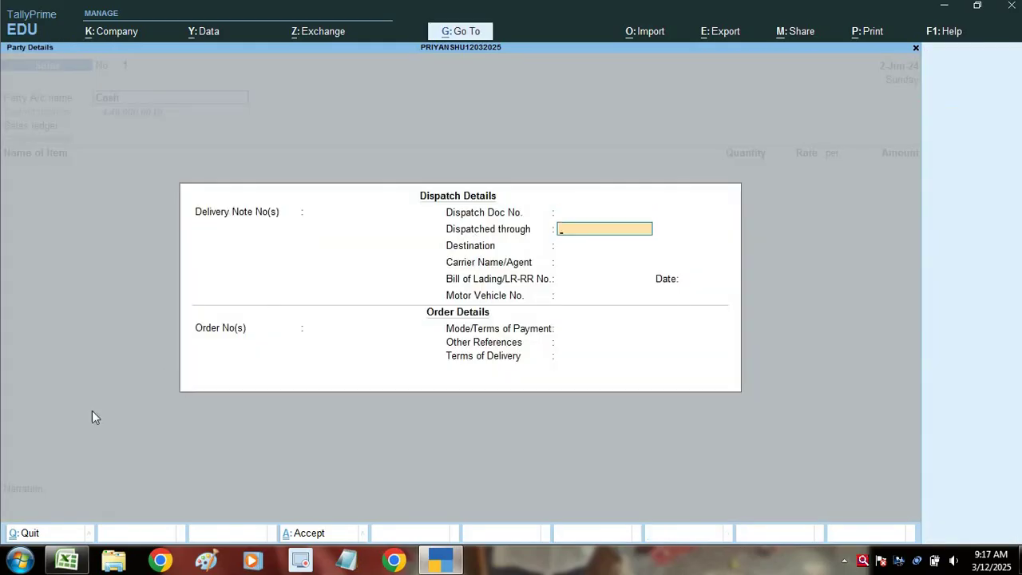
left_click(297, 335)
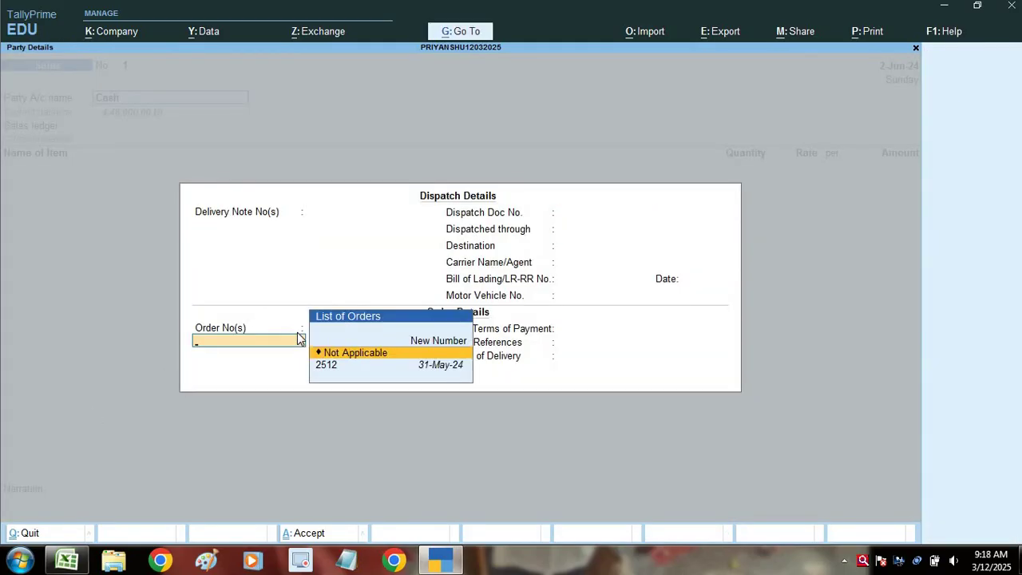
left_click(327, 366)
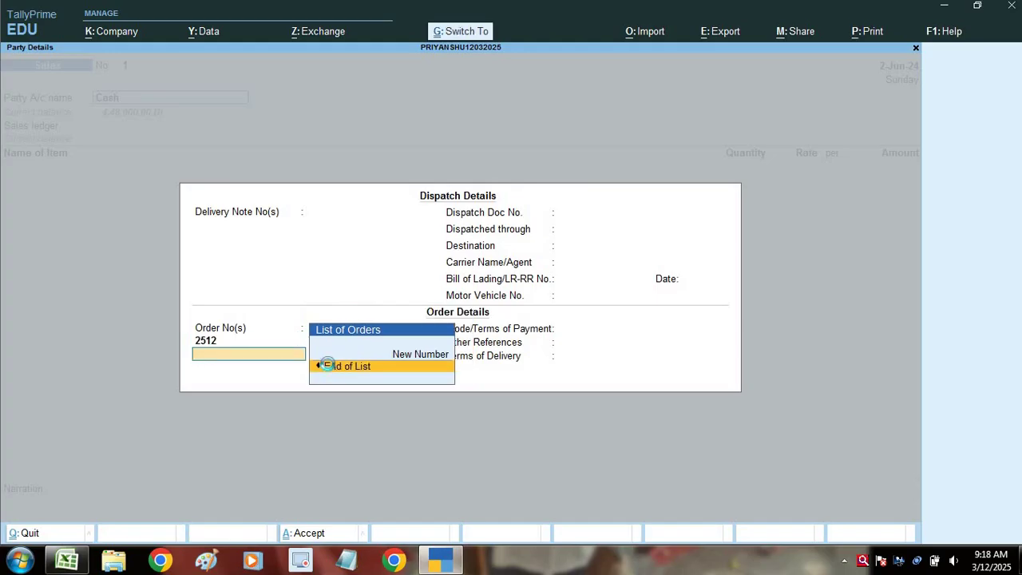
left_click(329, 367)
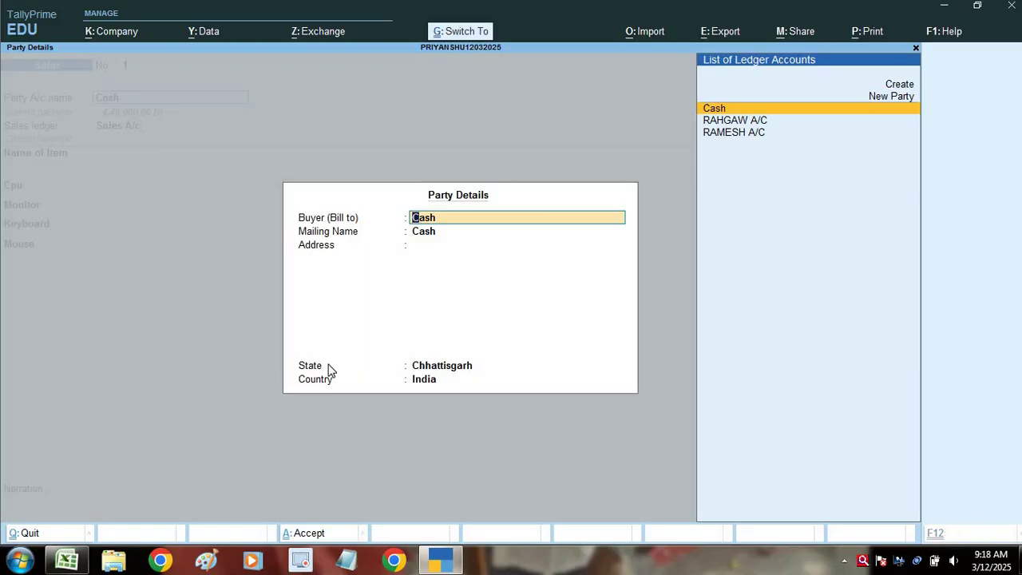
key("ctrl+a")
key("Return")
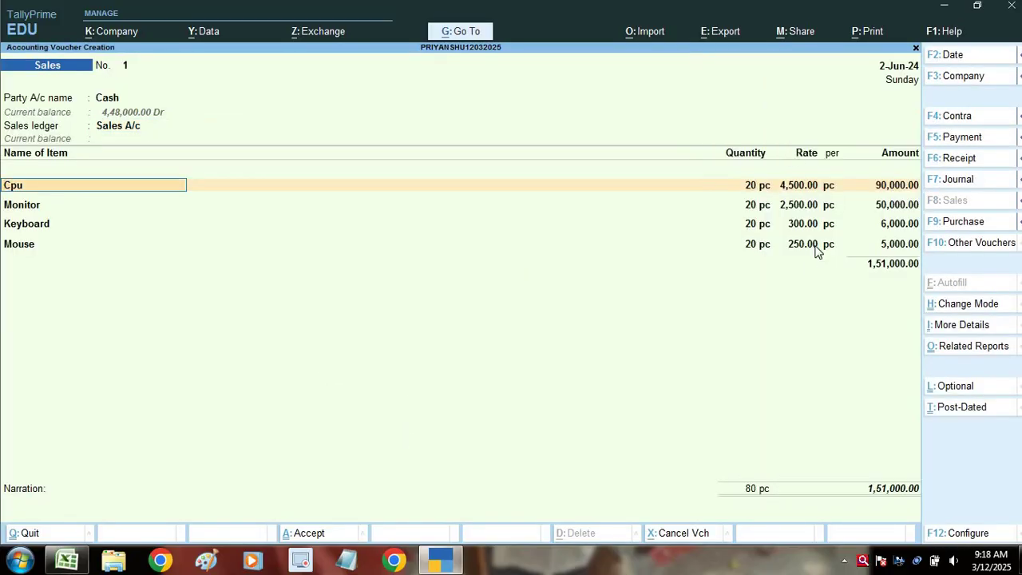
- Allocate Cpu against order 2512 with a quantity of 10 pc, keeping the order's rate
key("Return")
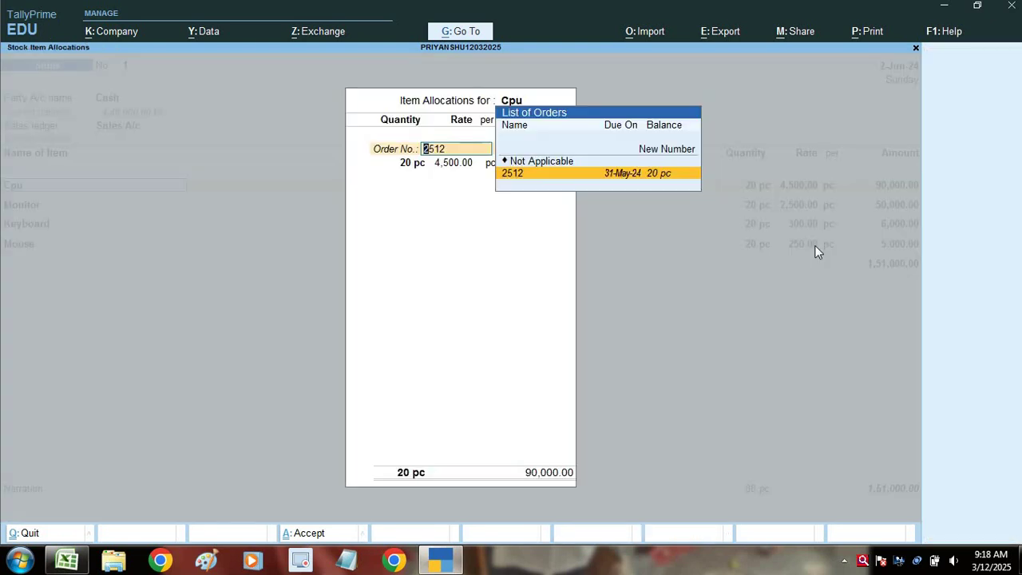
key("Return")
type("10")
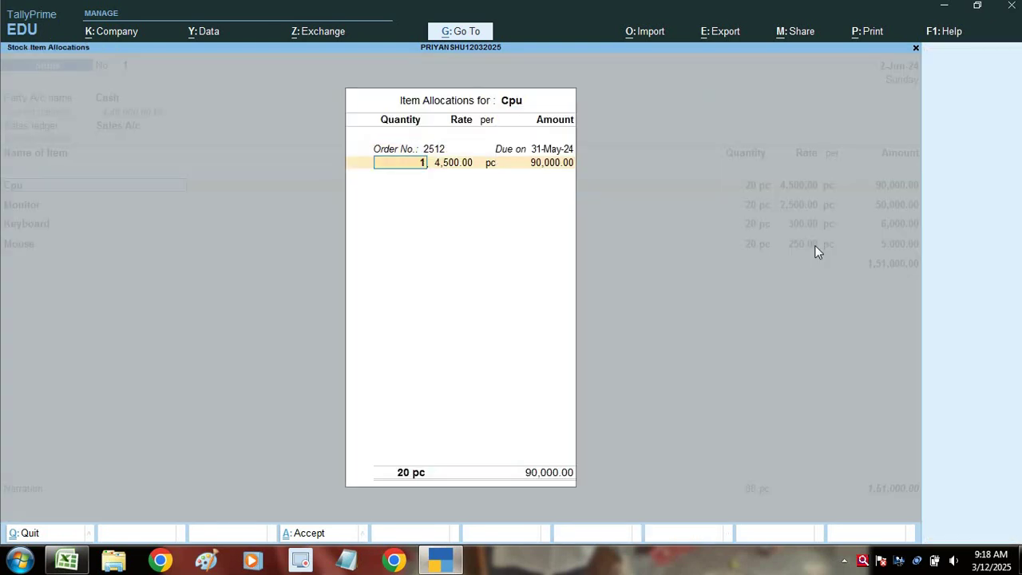
key("Return")
key("Return")
key("Return")
key("Return")
key("Return")
key("Return")
key("Return")
key("Return")
key("Return")
key("Return")
- Accept the order 2512 allocations for Monitor, Keyboard and Mouse with their ordered quantities and rates
key("Return")
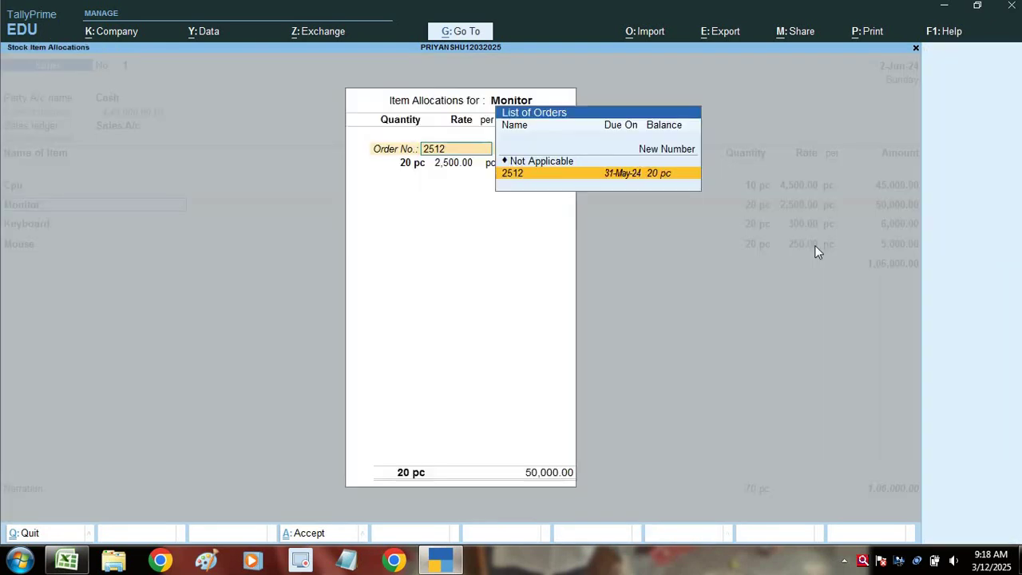
key("Return")
key("Return")
key("Return")
key("Return")
key("Return")
key("Return")
key("Return")
key("Return")
key("Return")
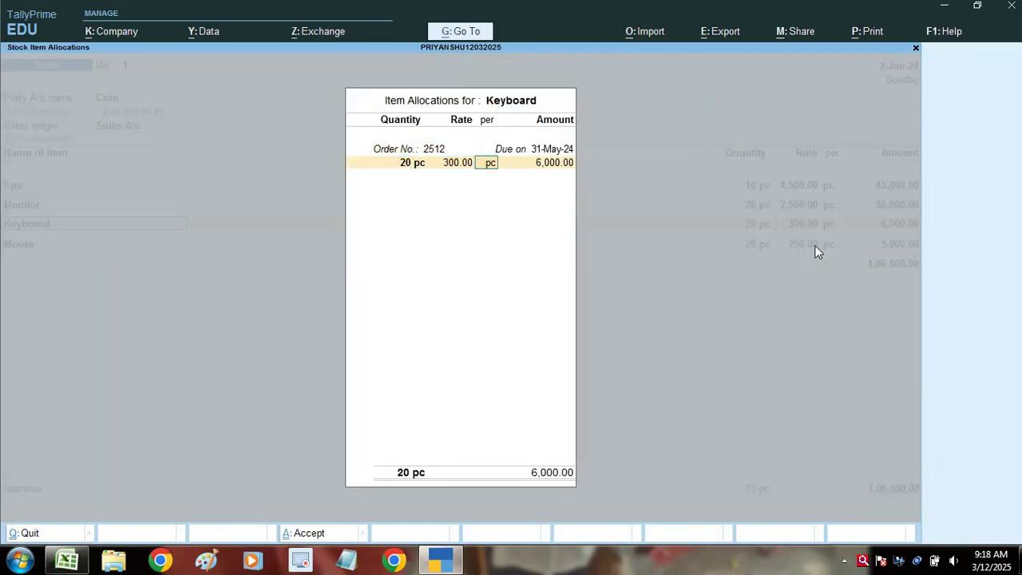
key("Return")
key("Return")
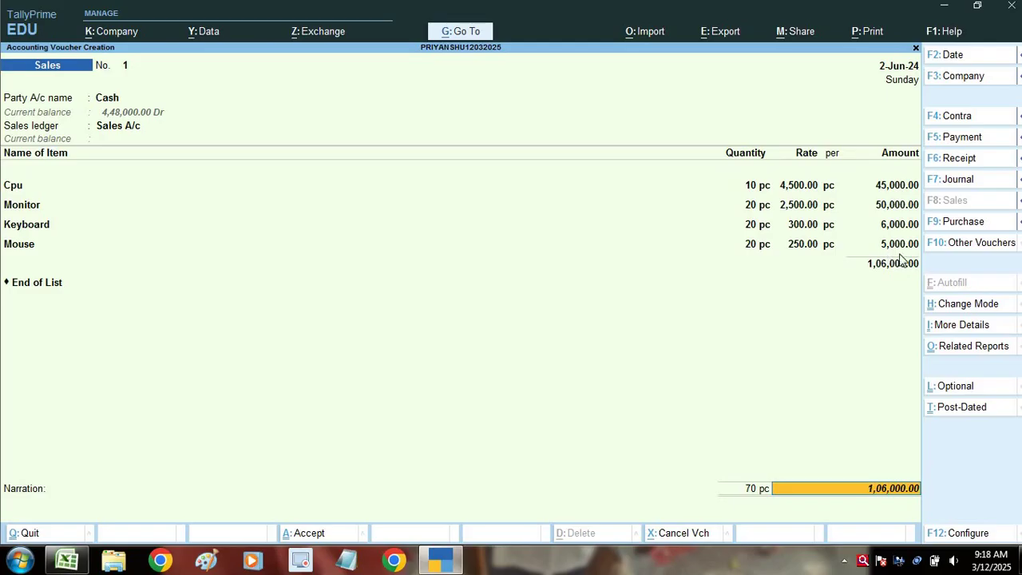
- Leave the narration blank and save the sales voucher
key("Return")
key("Return")
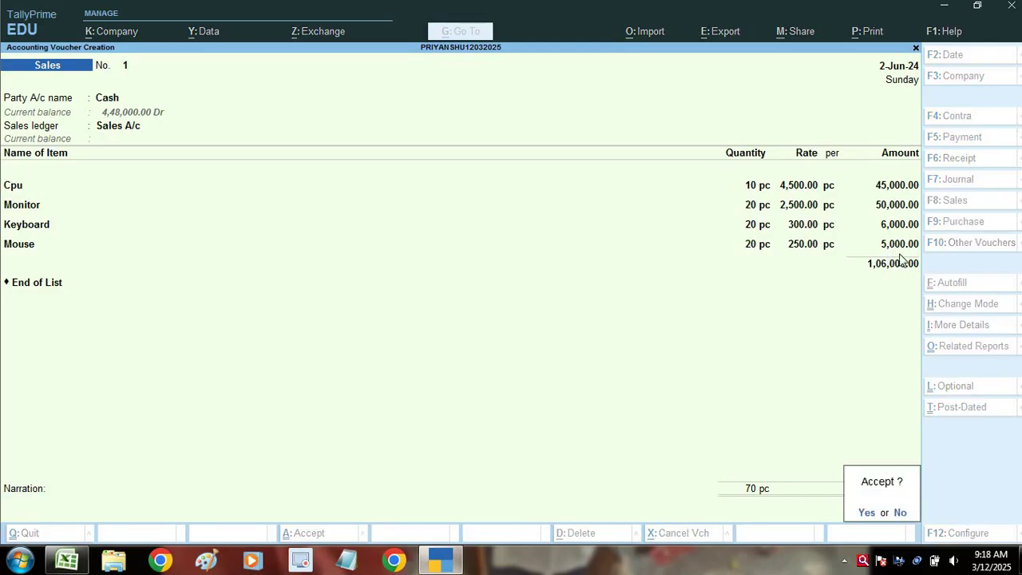
key("Return")
- Open the Cash sales voucher from the Day Book to review its items, and return to the Gateway of Tally
key("Escape")
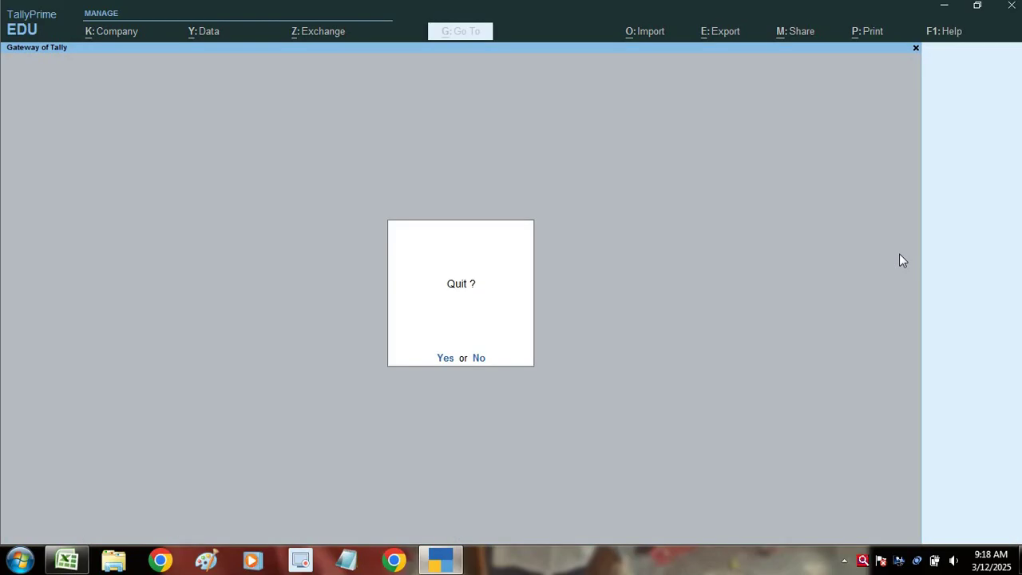
key("Return")
key("d")
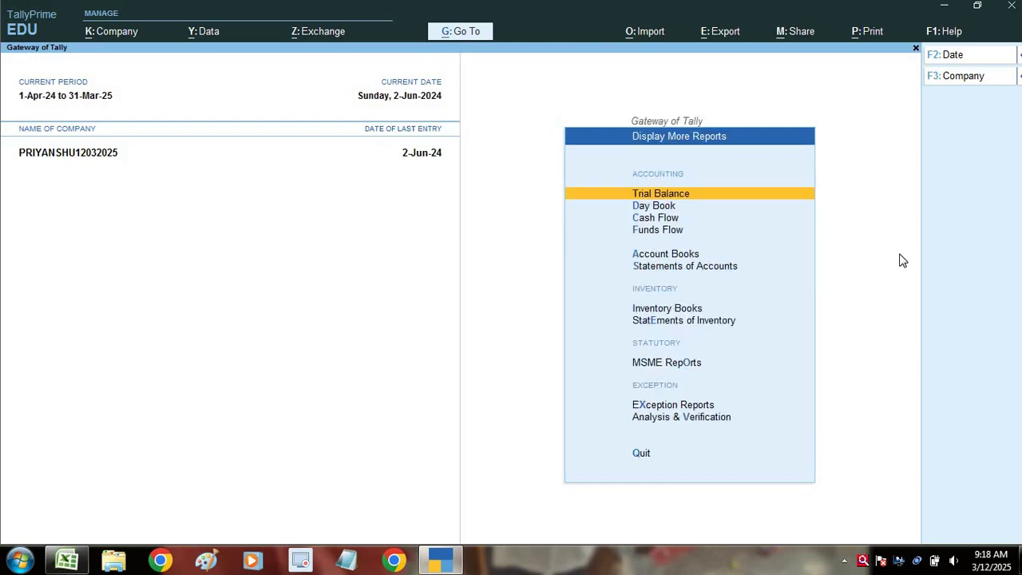
key("d")
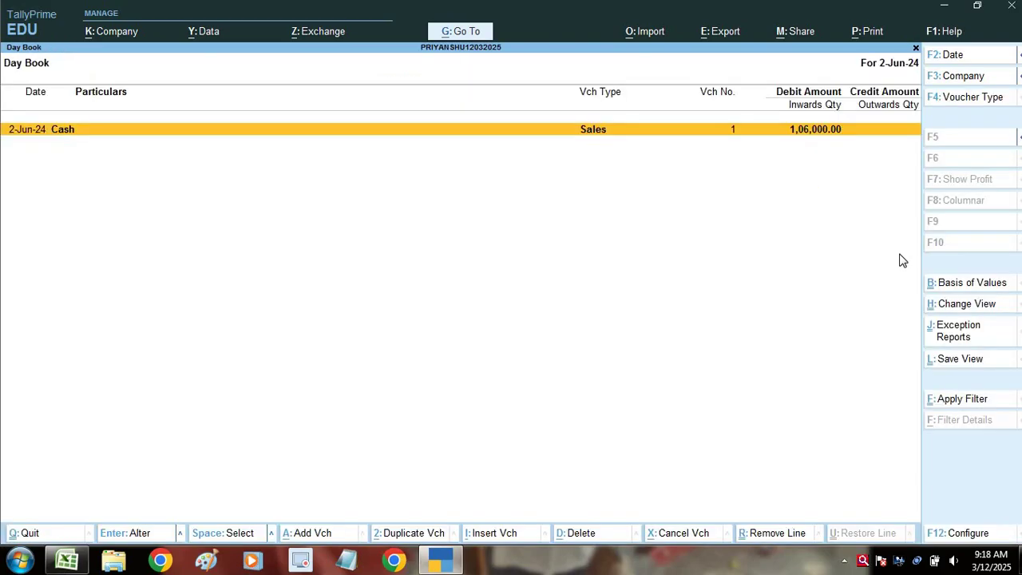
key("Return")
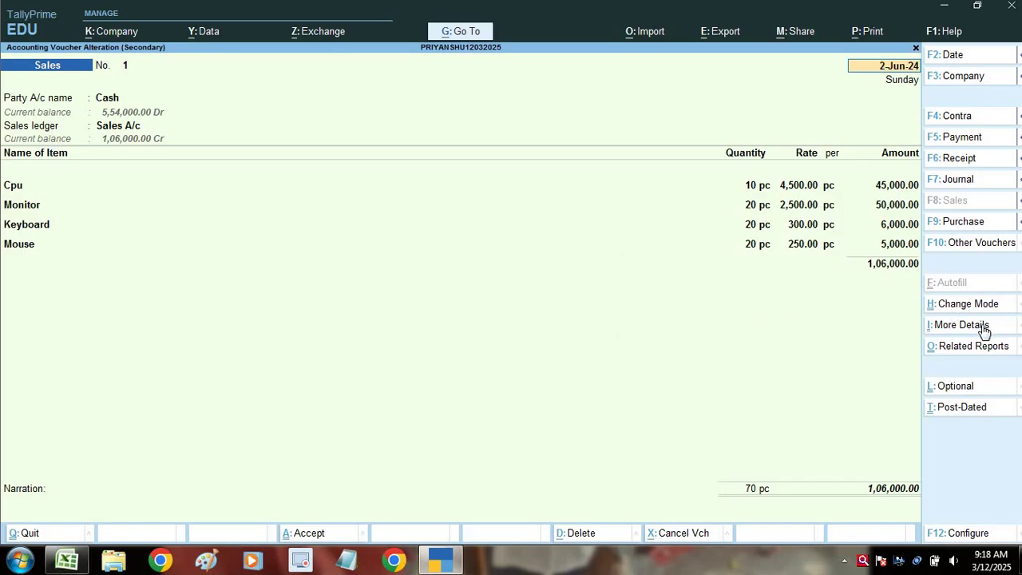
key("Escape")
key("Escape")
key("Escape")
key("Escape")
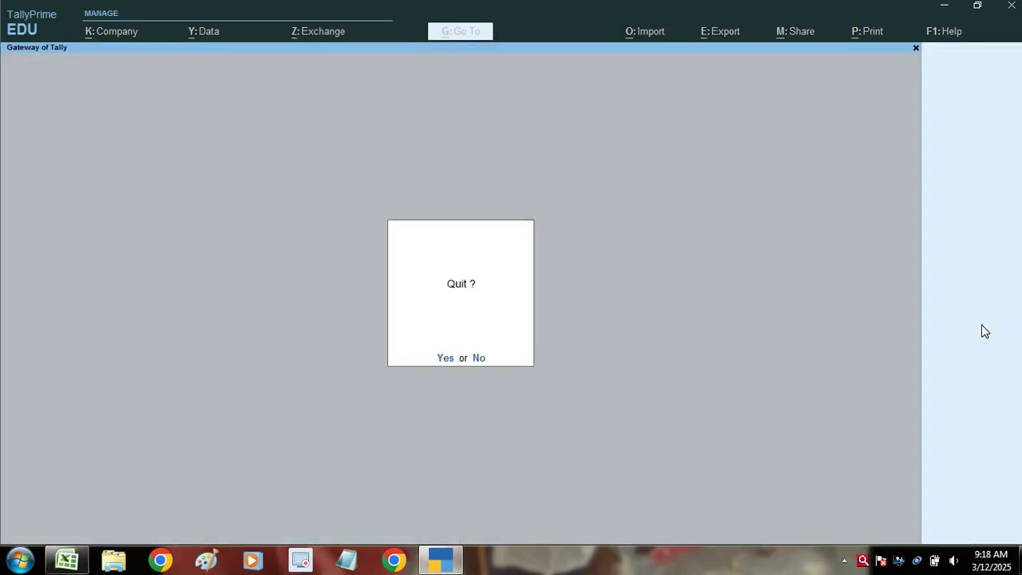
key("n")
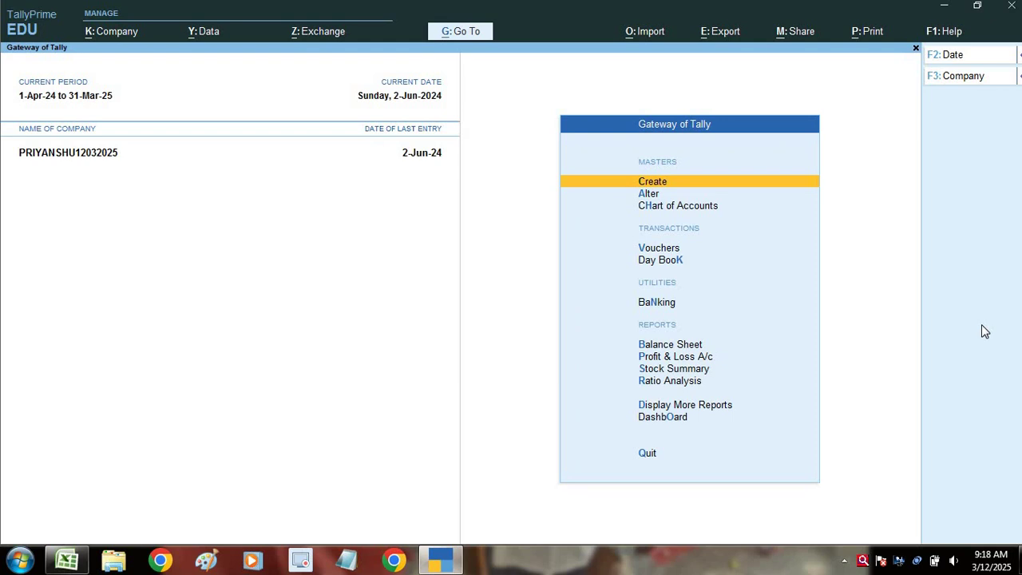
- Open the Inventory Books reports
key("Down")
key("Down")
key("Down")
key("Down")
key("Down")
key("Down")
key("Down")
key("Down")
key("Down")
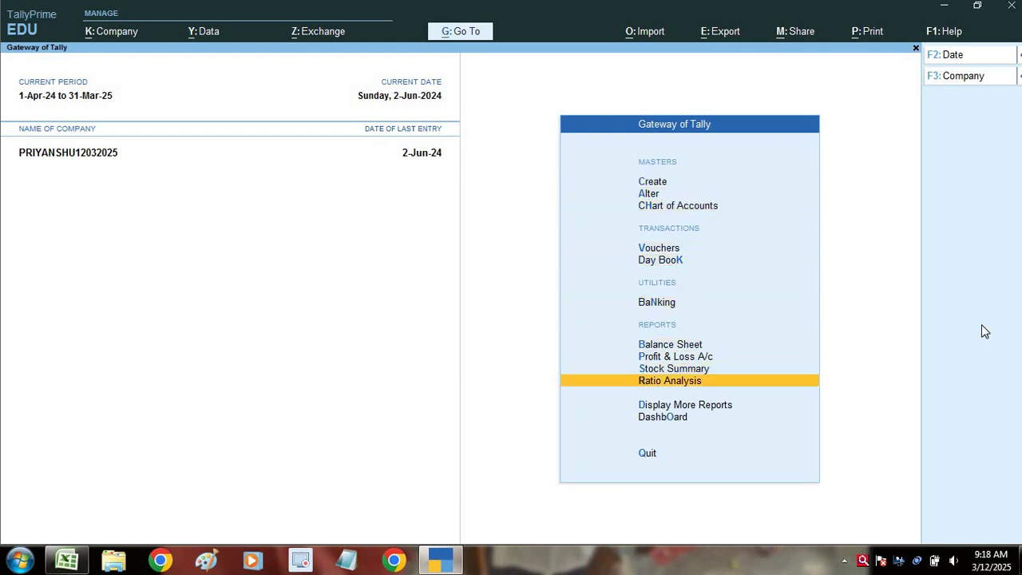
key("Down")
key("Return")
key("Down")
key("Down")
key("Down")
key("Down")
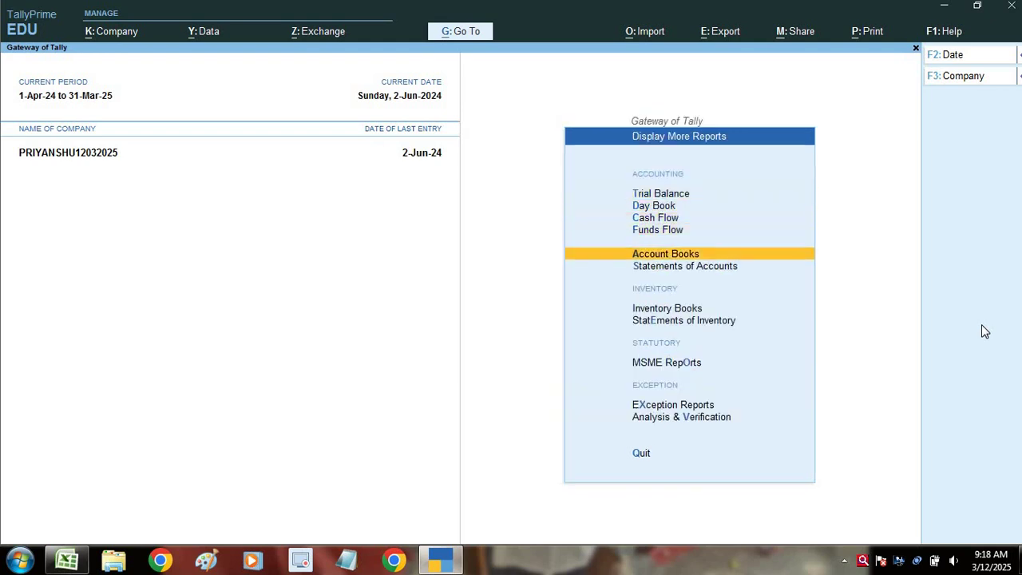
key("Down")
key("Down")
key("Down")
key("Up")
key("Return")
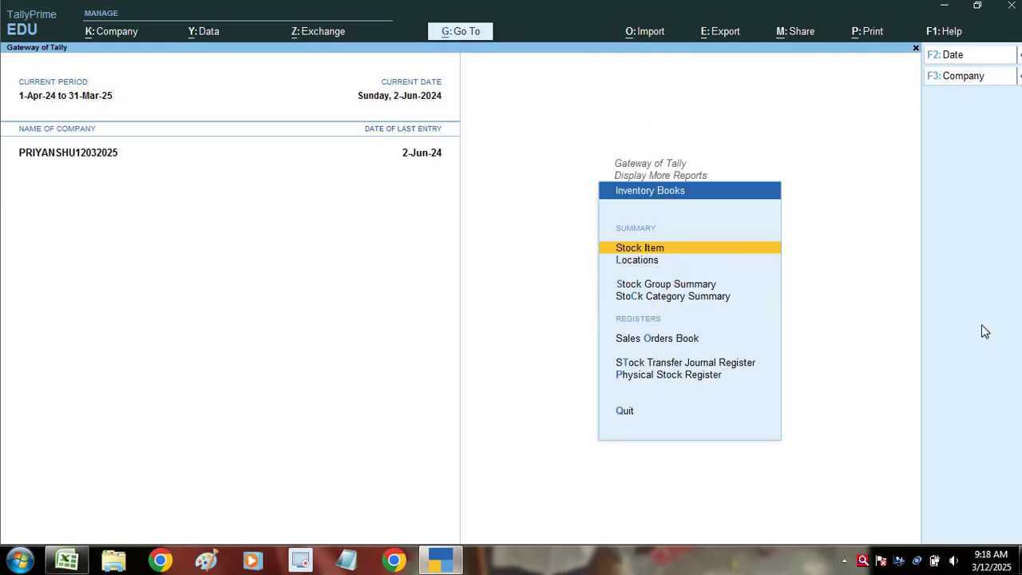
- Open the Sales Orders Book to see the monthly sales order transactions
key("Down")
key("Down")
key("Down")
key("Down")
key("Down")
key("Down")
key("Up")
key("Up")
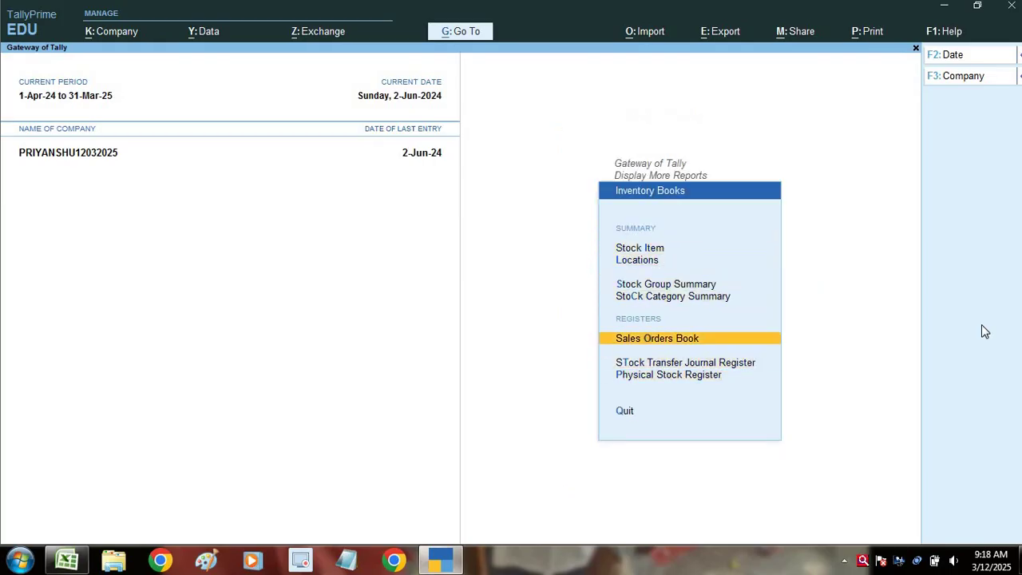
key("Up")
key("Down")
key("Return")
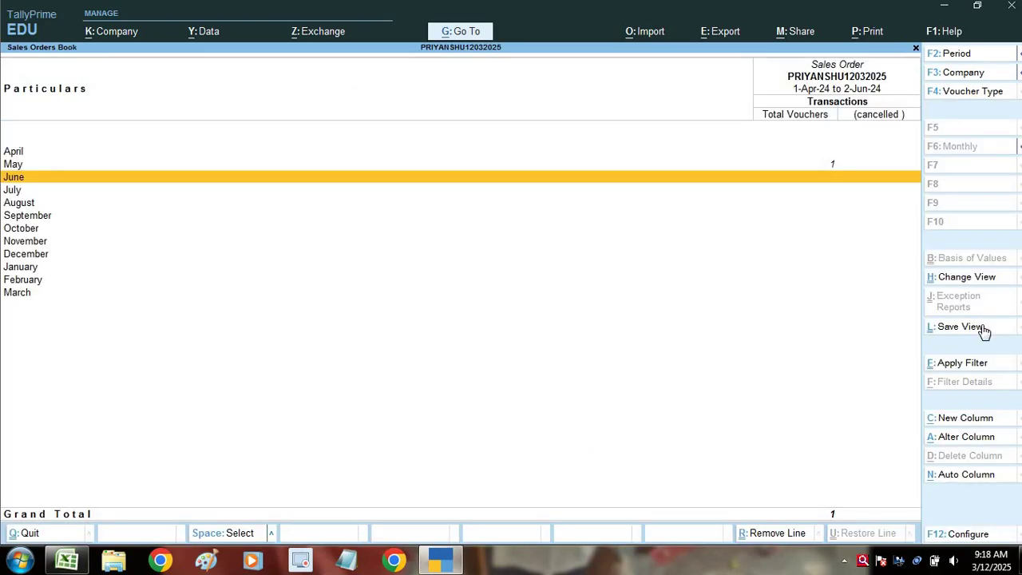
- Open May's sales order voucher to review its ordered items, and return to the inventory books without altering it
key("Up")
key("Return")
key("Return")
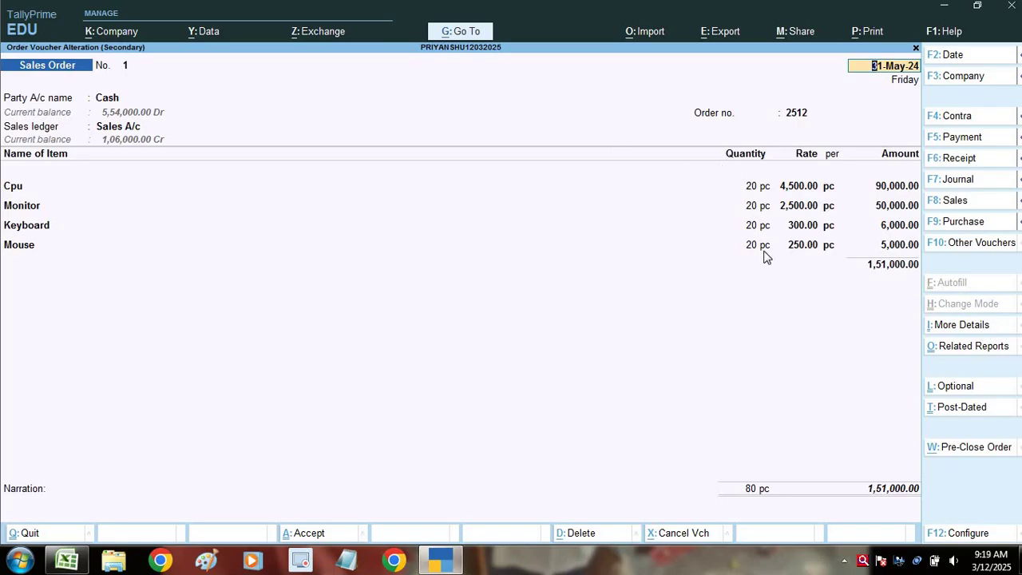
key("Escape")
key("Escape")
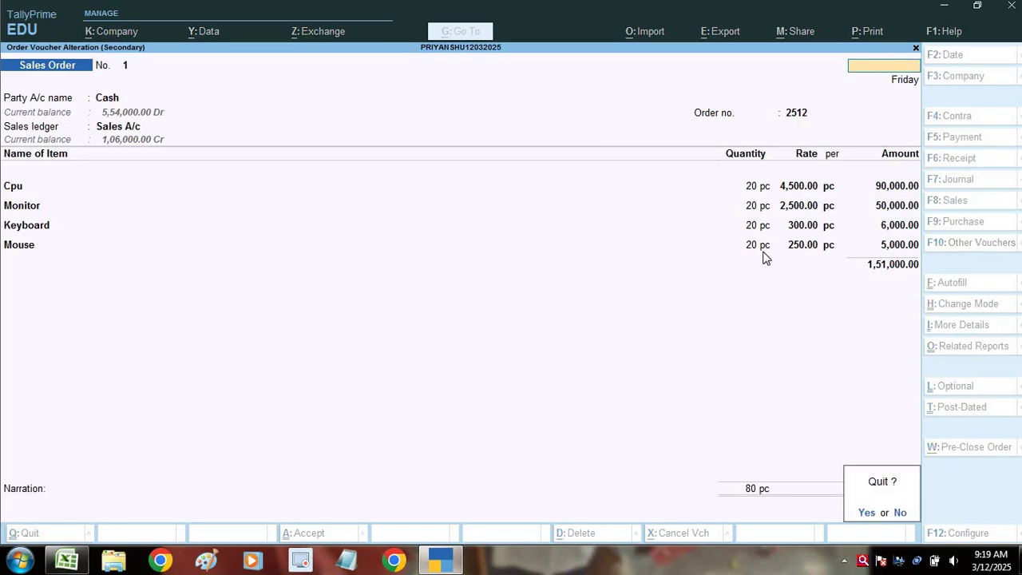
key("y")
key("Escape")
key("Escape")
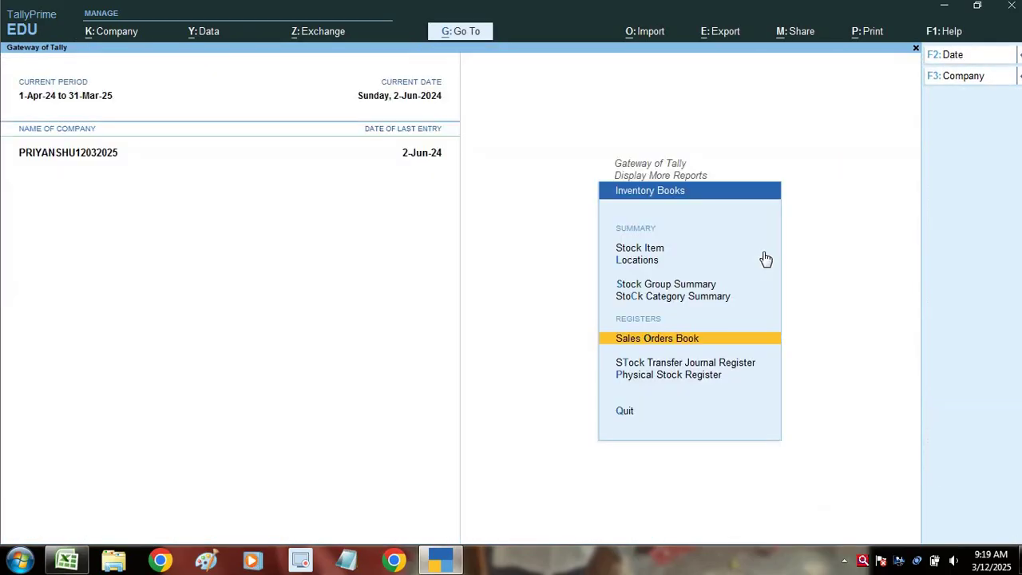
- Open the Sales Order Outstandings reports within the Statements of Inventory
key("Escape")
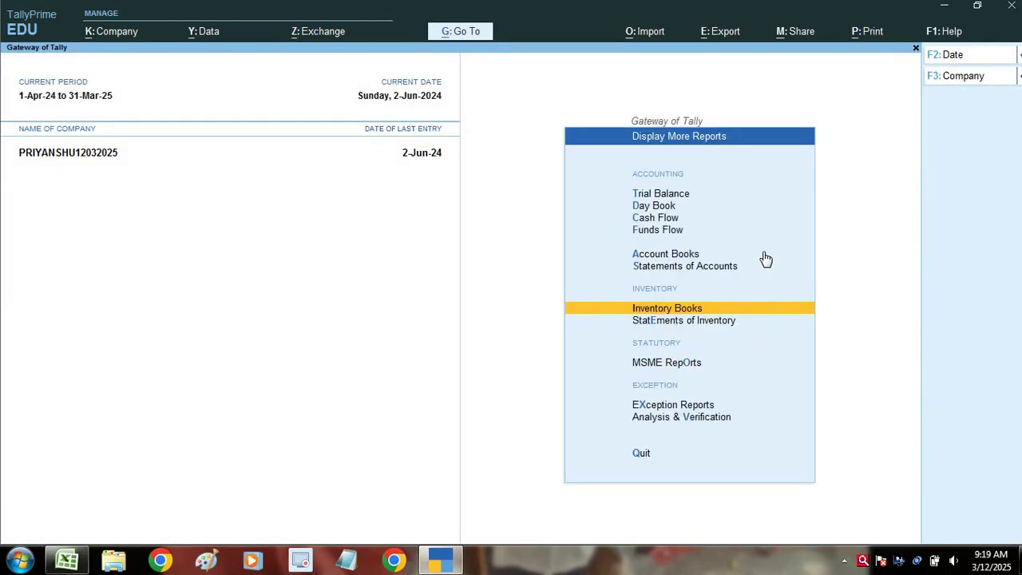
key("Down")
key("Return")
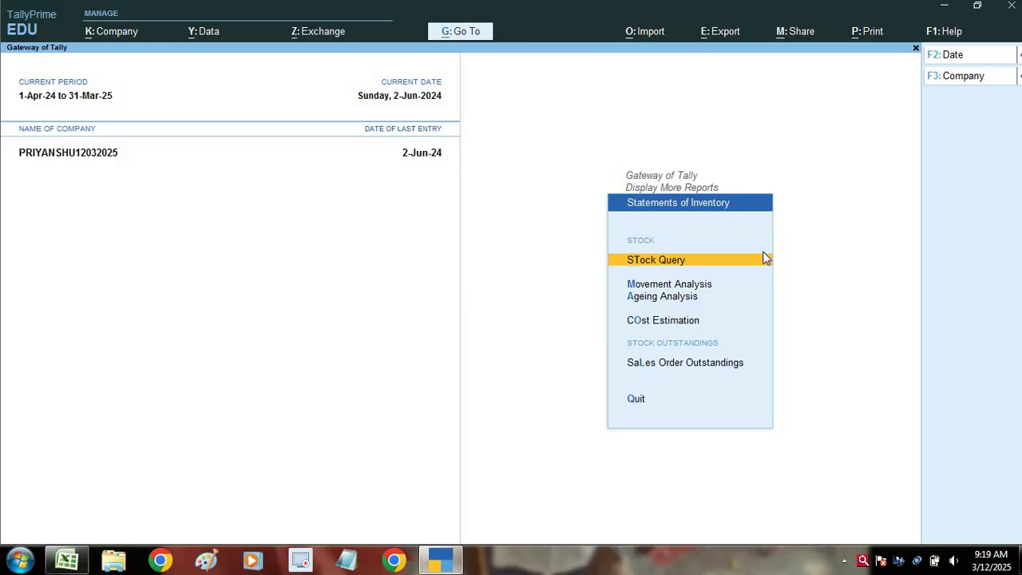
key("Down")
key("Down")
key("Down")
key("Down")
key("Down")
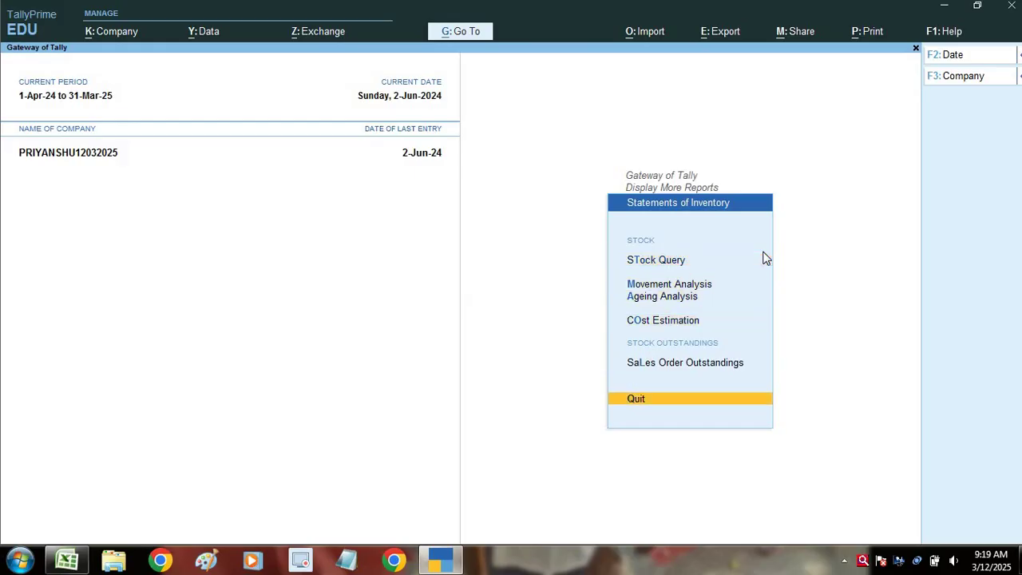
key("Up")
key("Return")
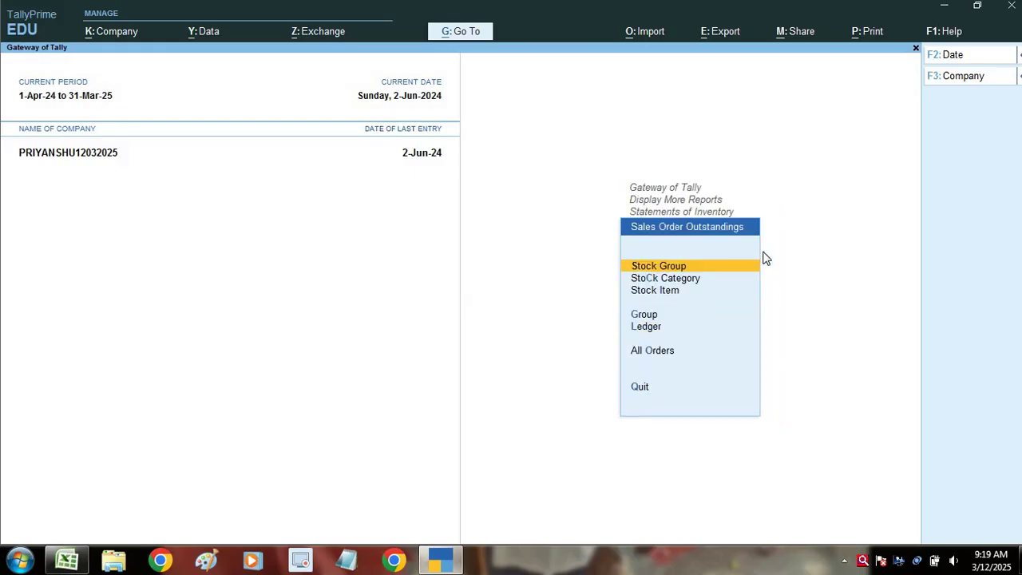
- Review the Cpu item's outstanding sales orders through the Primary stock group, and return to the Gateway of Tally
key("Return")
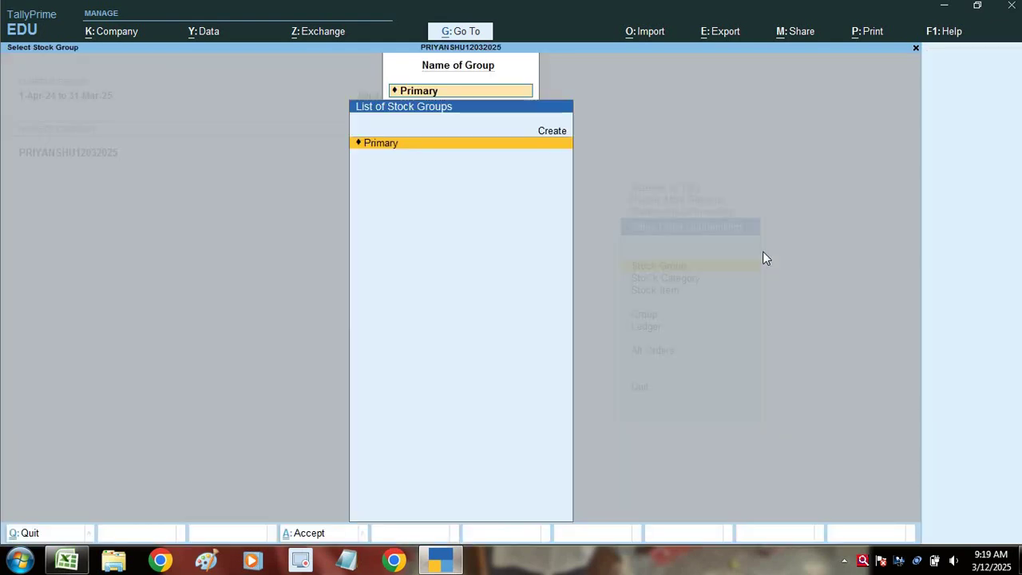
key("Return")
key("Return")
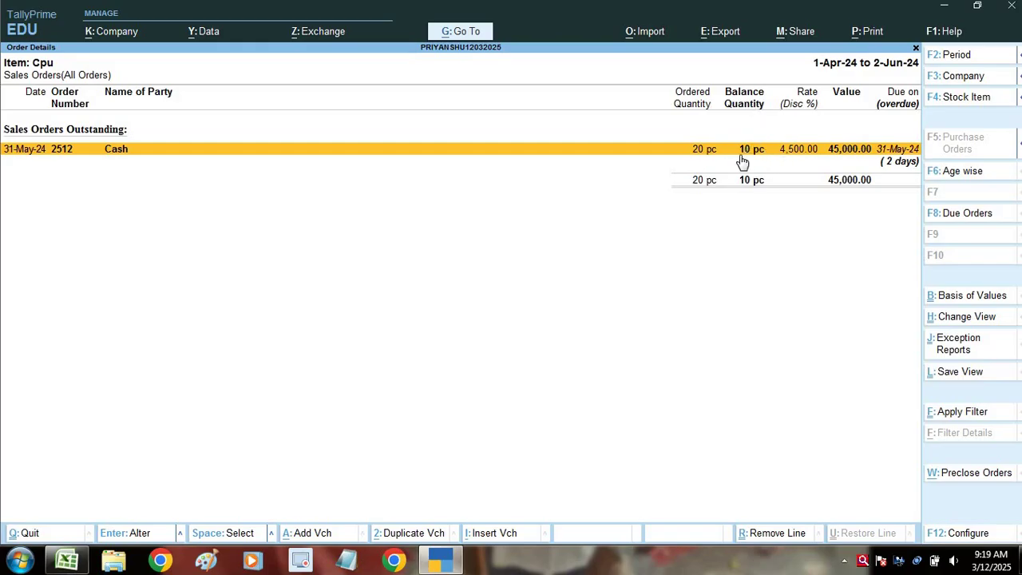
key("Escape")
key("Escape")
key("Escape")
key("Escape")
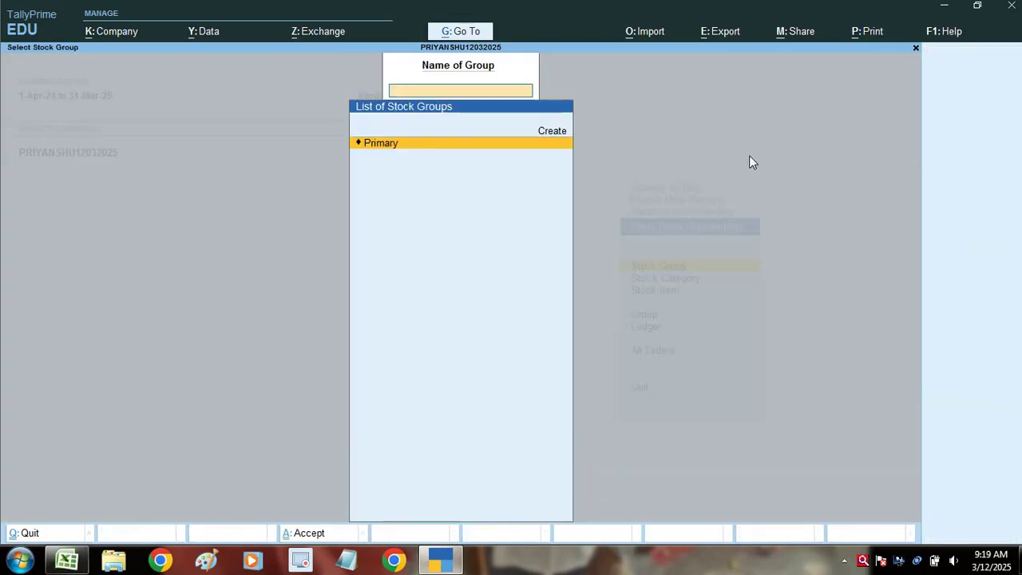
key("Escape")
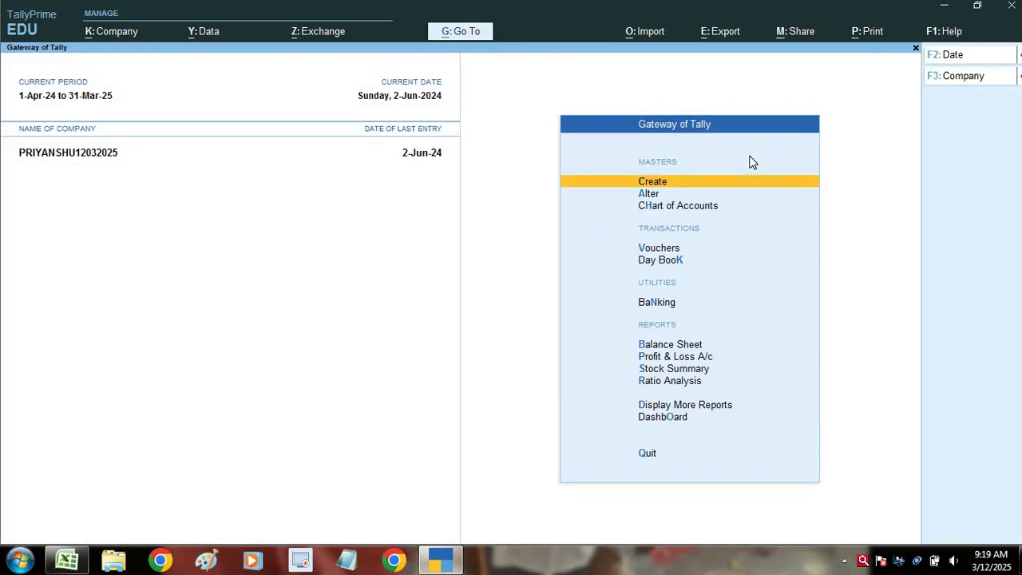
- Start a sales order voucher and set the voucher date to 1 July 2024
key("v")
key("ctrl+F8")
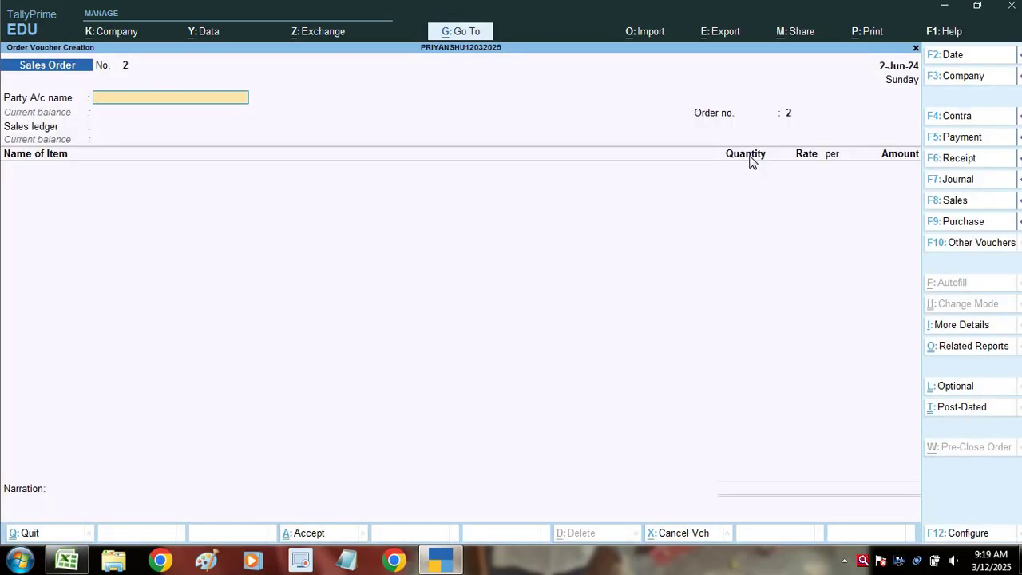
key("F2")
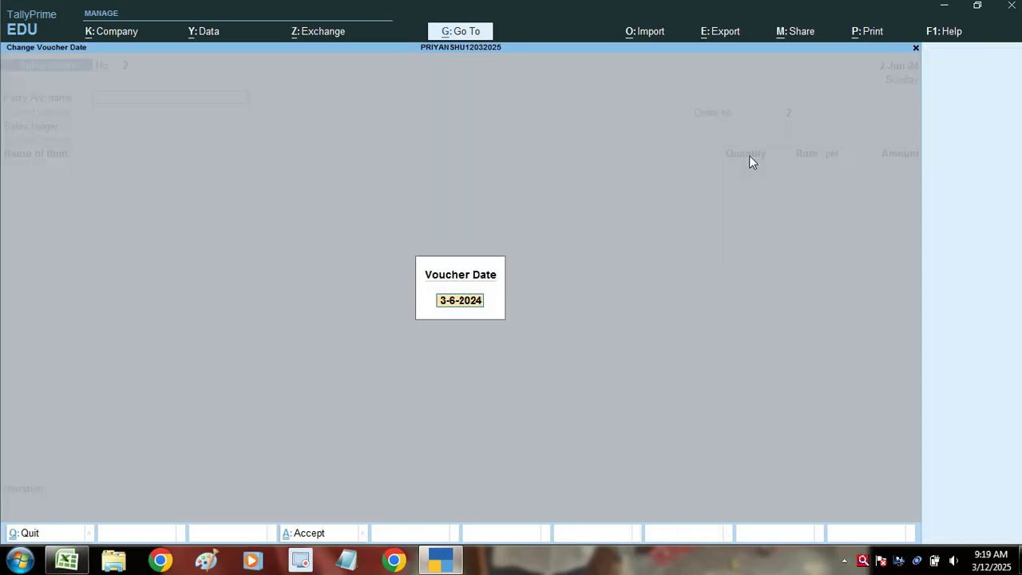
type("30")
key("BackSpace")
key("BackSpace")
type("1/7")
key("Return")
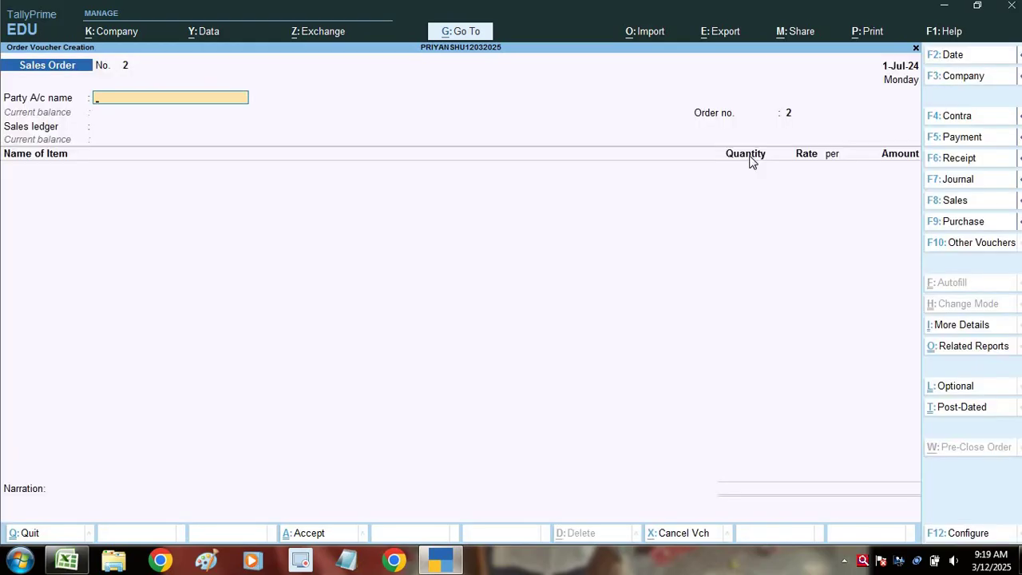
type("C")
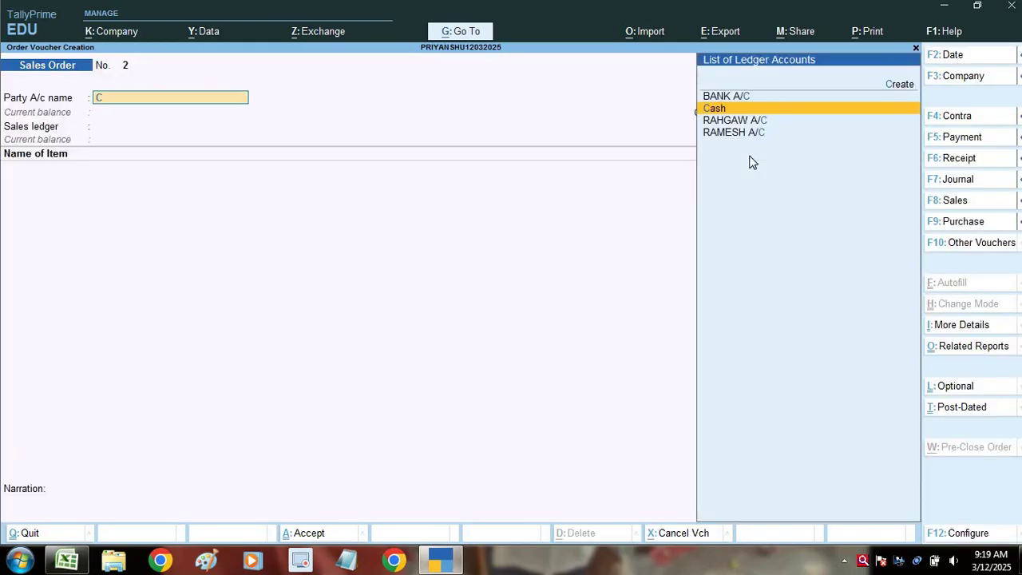
key("Return")
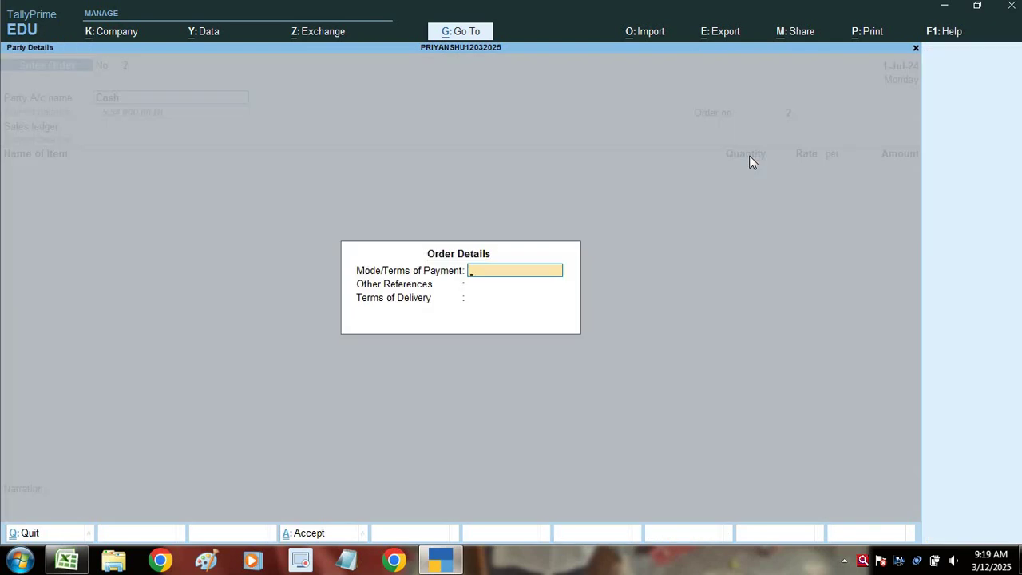
key("Return")
key("Return")
key("Return")
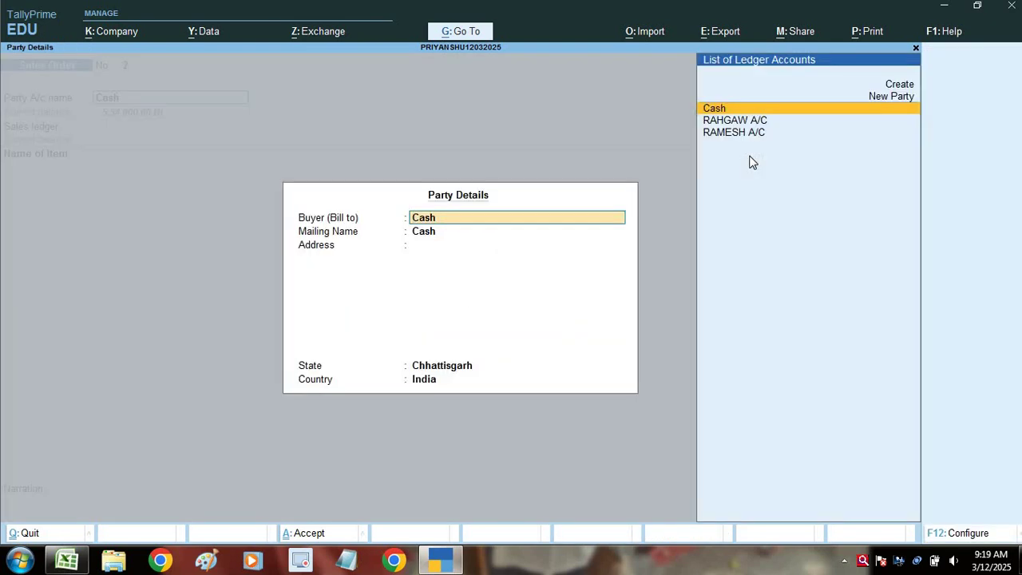
key("Escape")
key("Escape")
- Start a sales voucher with Cash as the party account, leaving its dispatch details blank
key("Return")
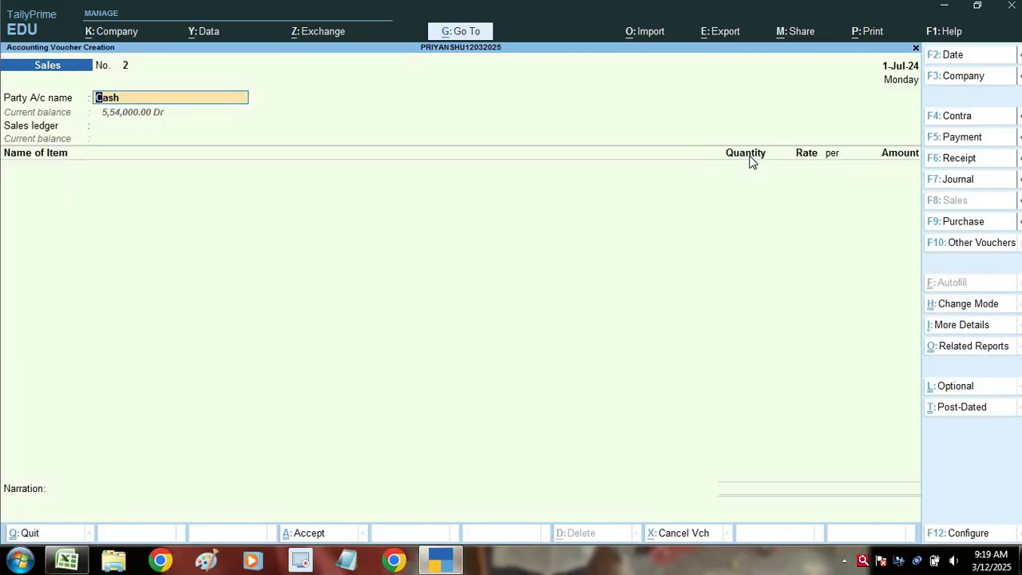
key("Return")
key("Return")
key("Return")
key("Return")
key("Return")
key("Return")
key("Return")
key("Return")
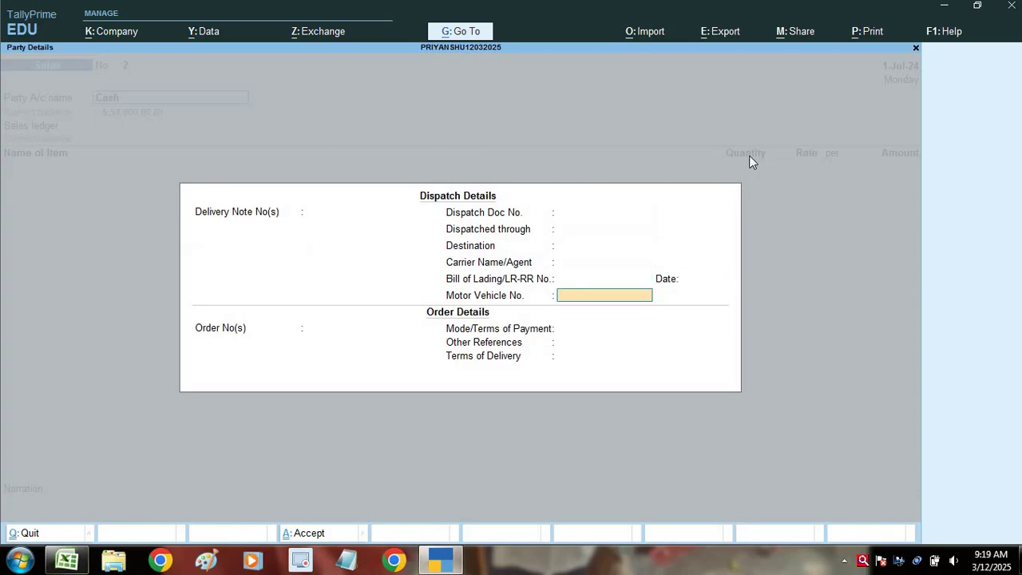
- Link the sales voucher to order 2512 dated 31-May-24, leaving the payment terms, other references and delivery terms blank
key("Down")
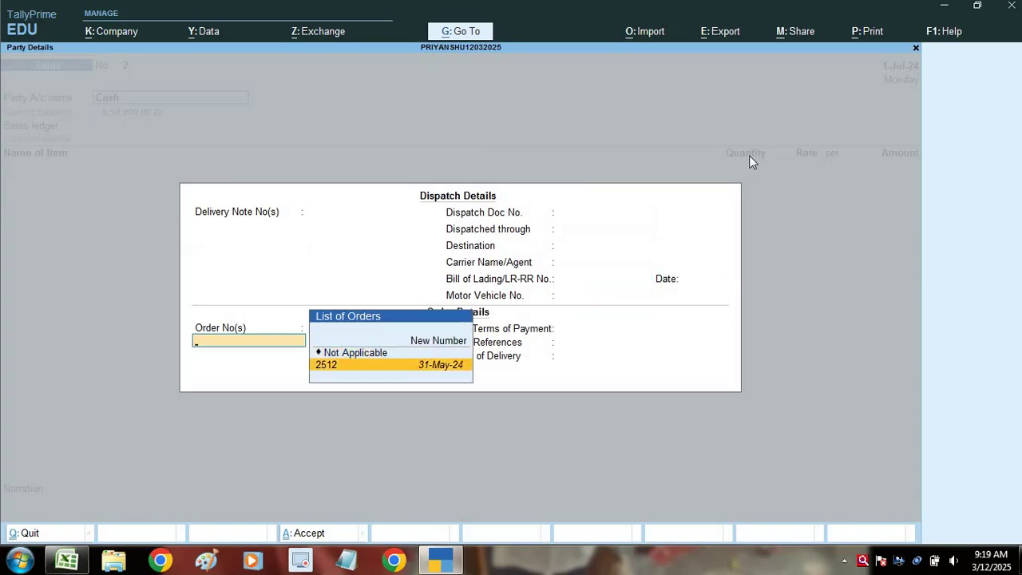
key("Return")
key("Return")
key("Return")
key("Return")
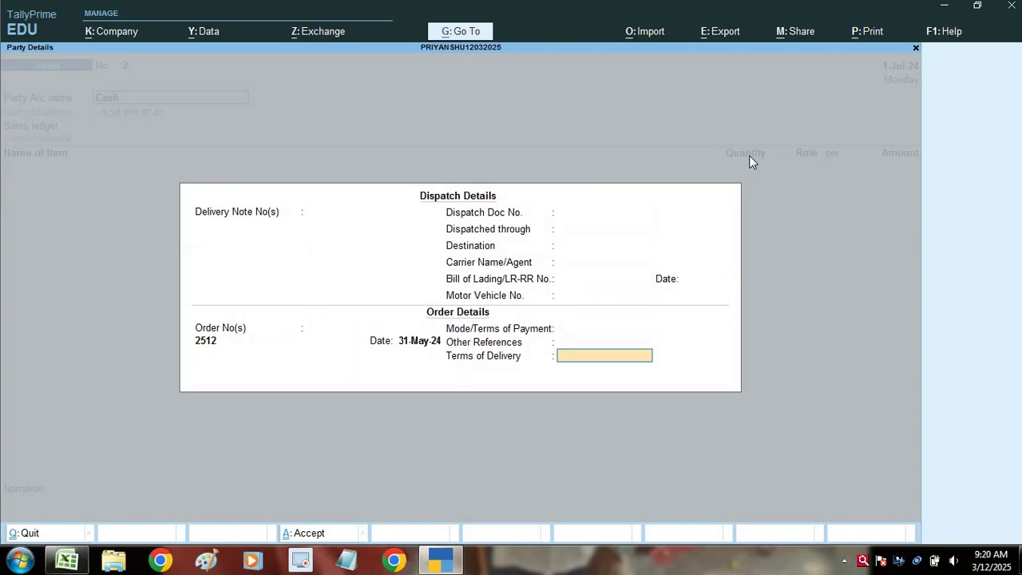
key("Return")
- Accept the voucher's party details with Cash as the buyer and Chhattisgarh, India as the state and country
key("Return")
key("Return")
key("Return")
key("Return")
key("Return")
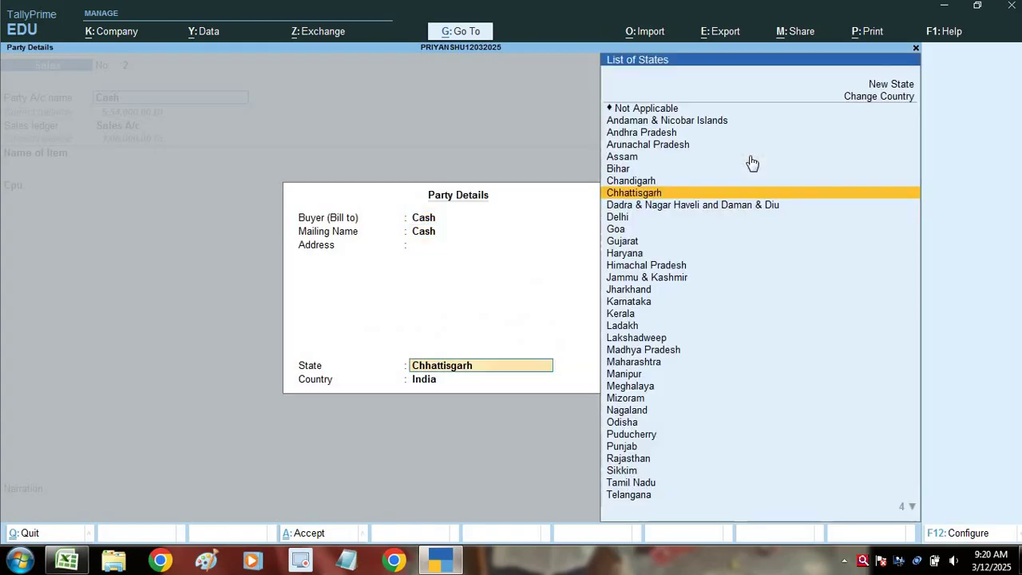
key("Return")
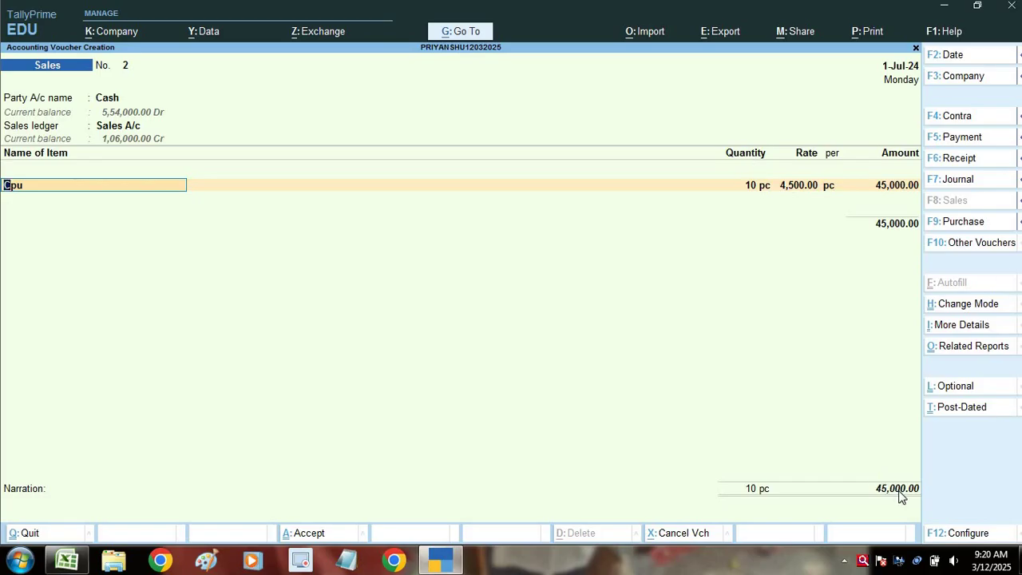
- Keep the Cpu line at 10 pc and a rate of 4,500, save the sales voucher, and return to the Gateway of Tally
key("Return")
key("Return")
key("Return")
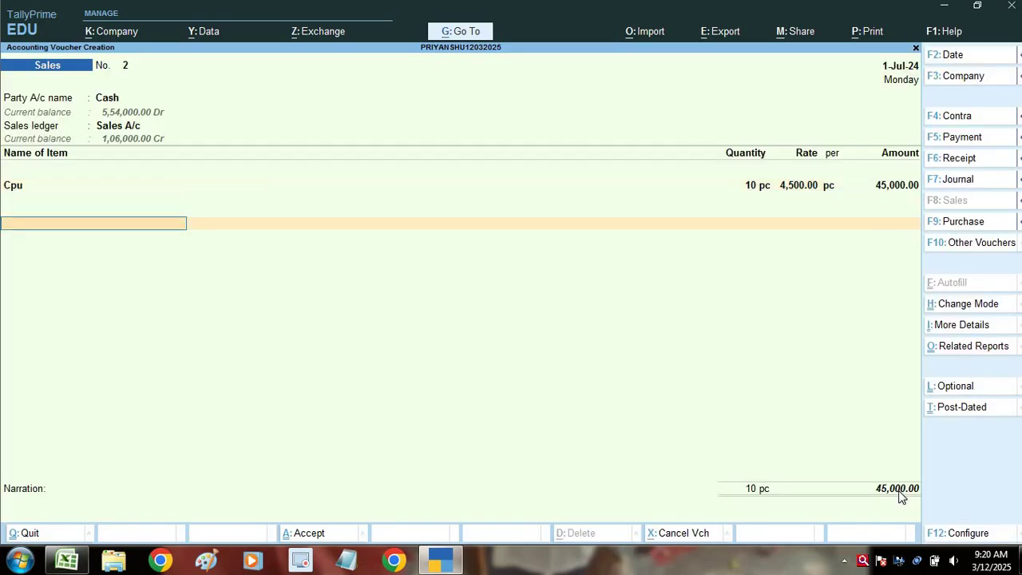
key("Return")
key("Return")
key("Return")
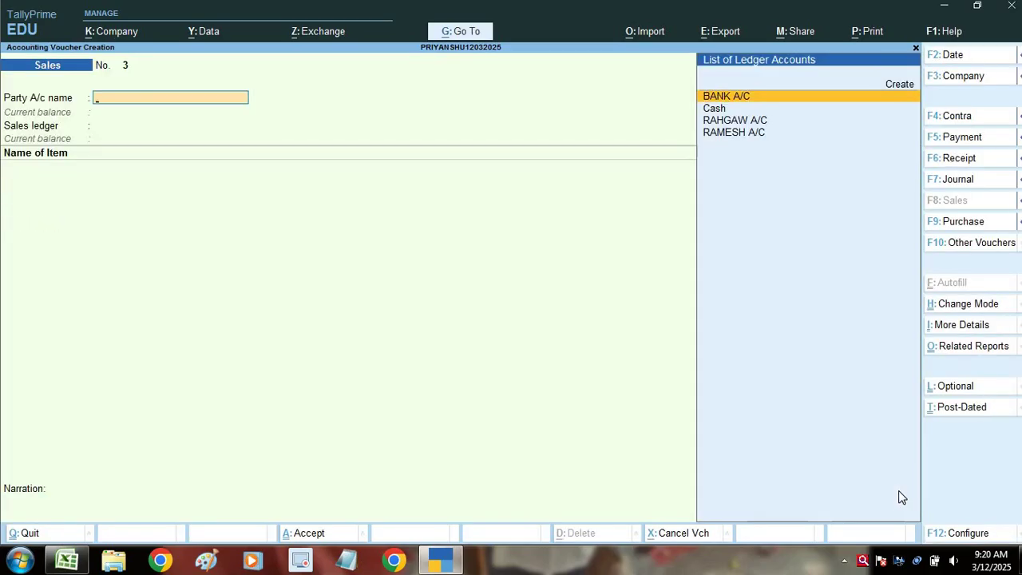
key("Escape")
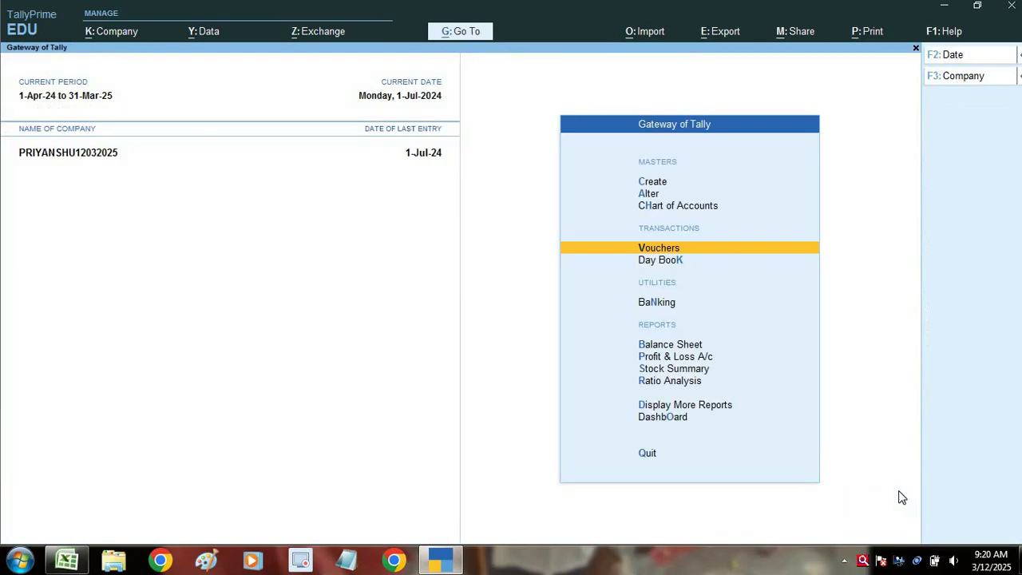